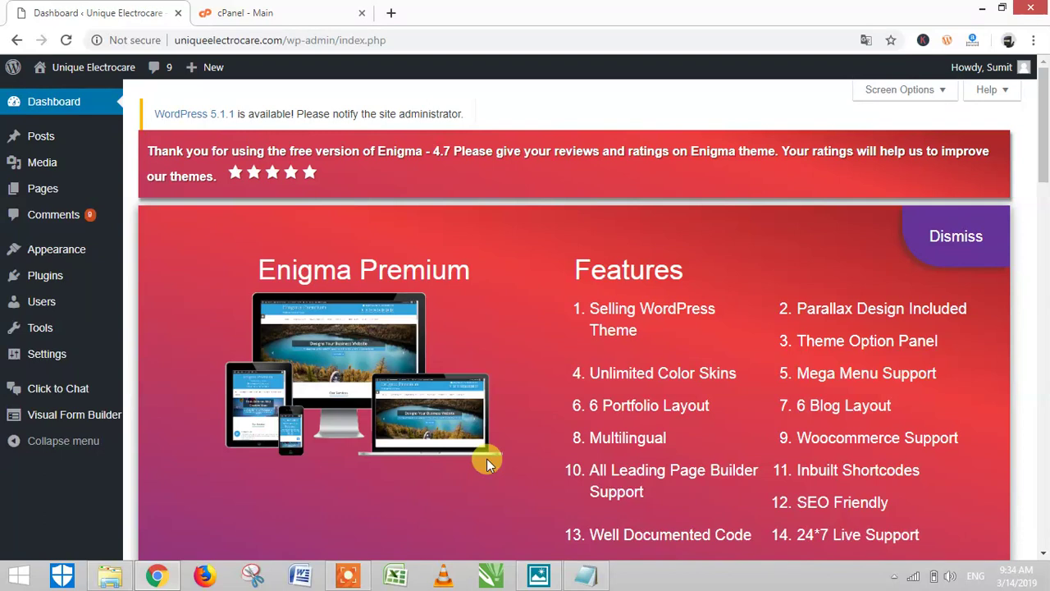
# - Open the installed plugins page in the WordPress admin and bring the plugin list into view
pyautogui.scroll(-3, 476, 308)
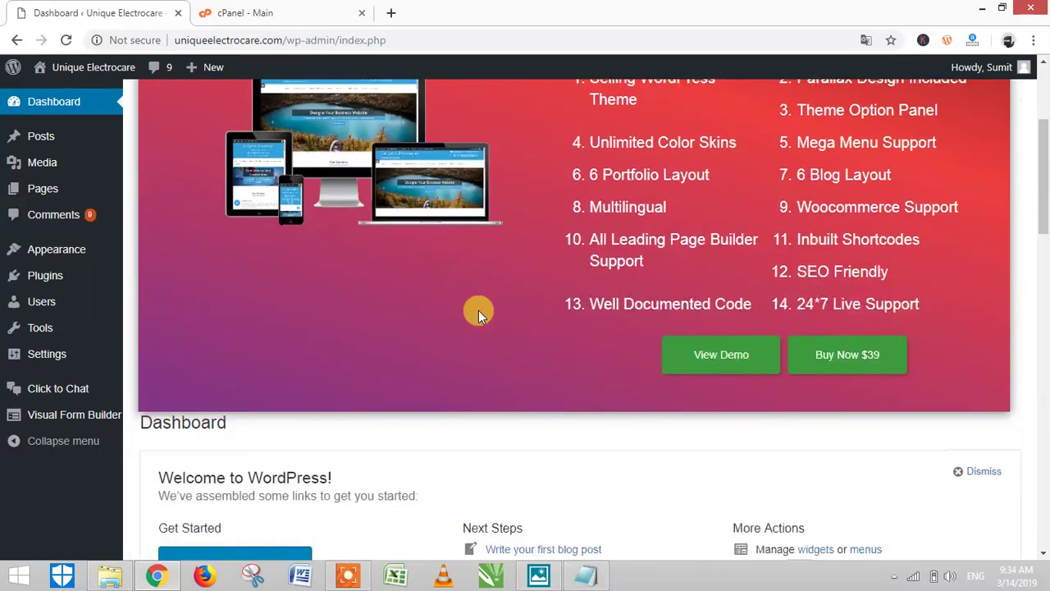
pyautogui.scroll(-3, 479, 312)
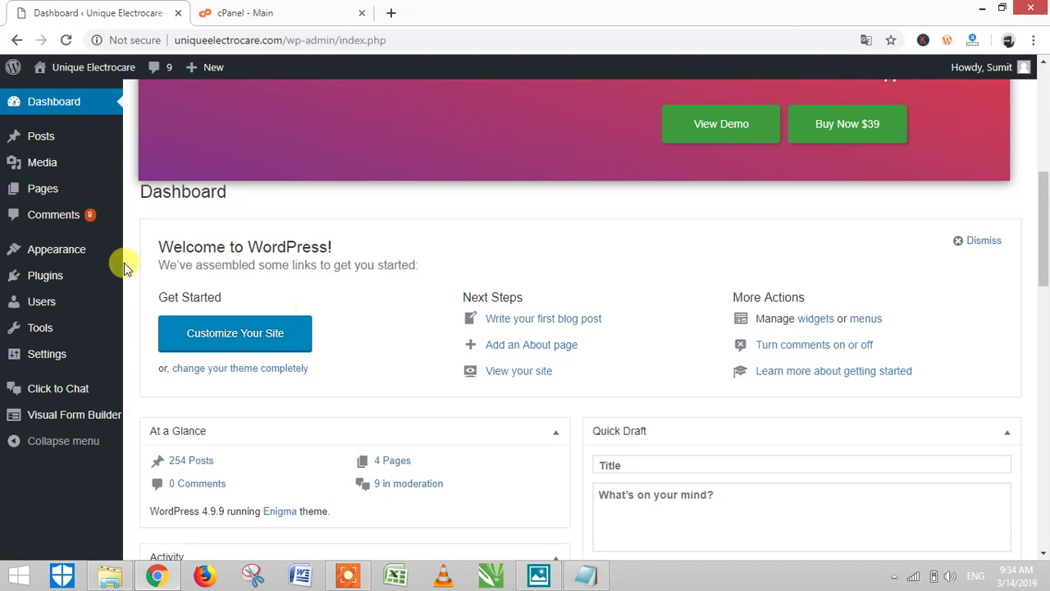
pyautogui.click(50, 281)
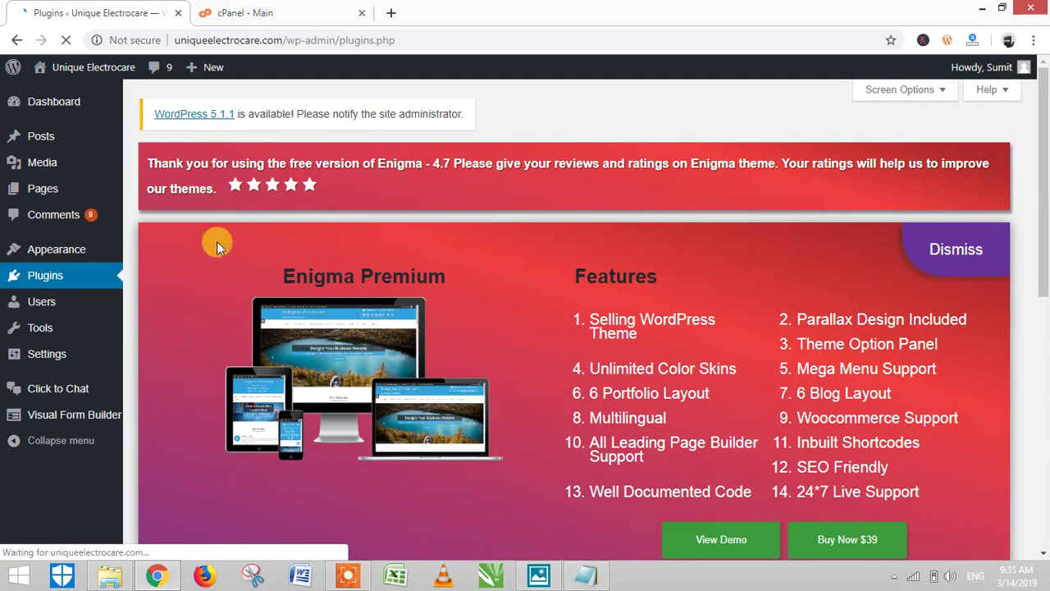
pyautogui.scroll(-5, 216, 241)
pyautogui.scroll(2, 180, 237)
pyautogui.scroll(3, 223, 283)
pyautogui.scroll(-2, 283, 258)
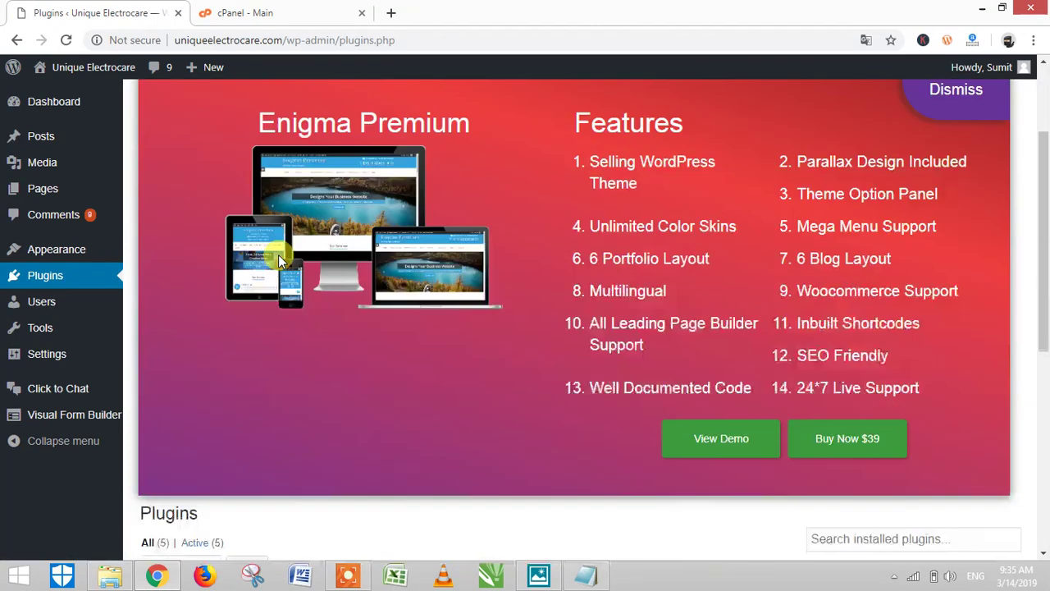
pyautogui.scroll(-5, 278, 259)
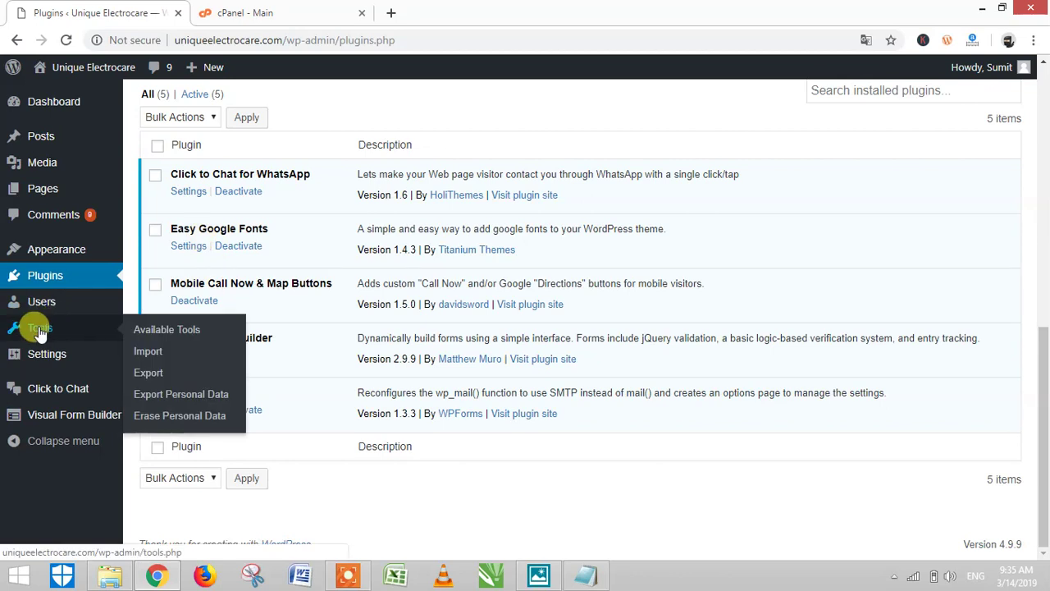
# - Open the settings of the WP Mail SMTP plugin from the installed plugins list
pyautogui.click(66, 281)
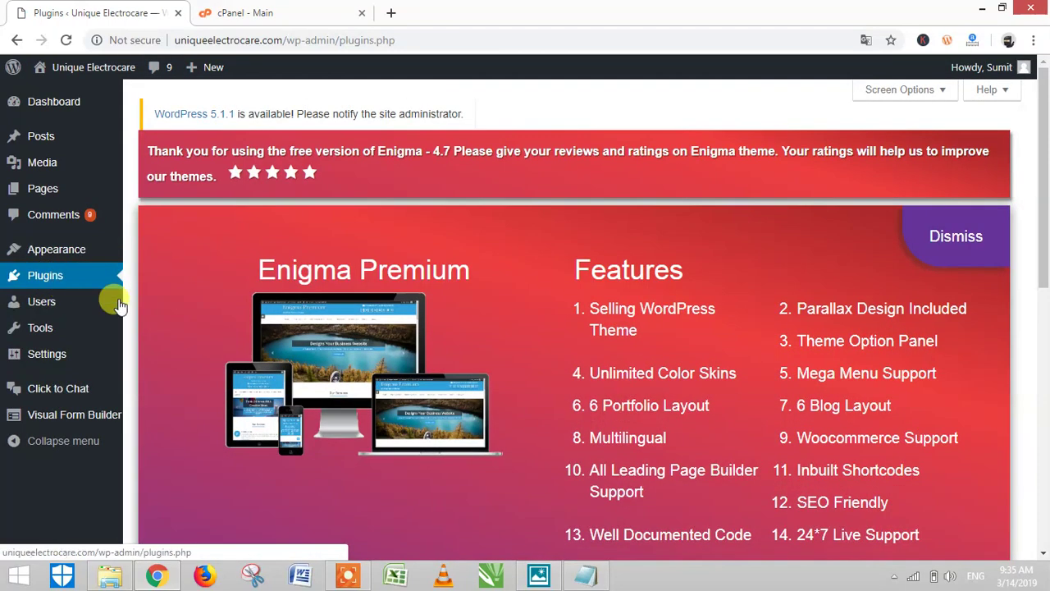
pyautogui.click(951, 236)
pyautogui.scroll(2, 348, 236)
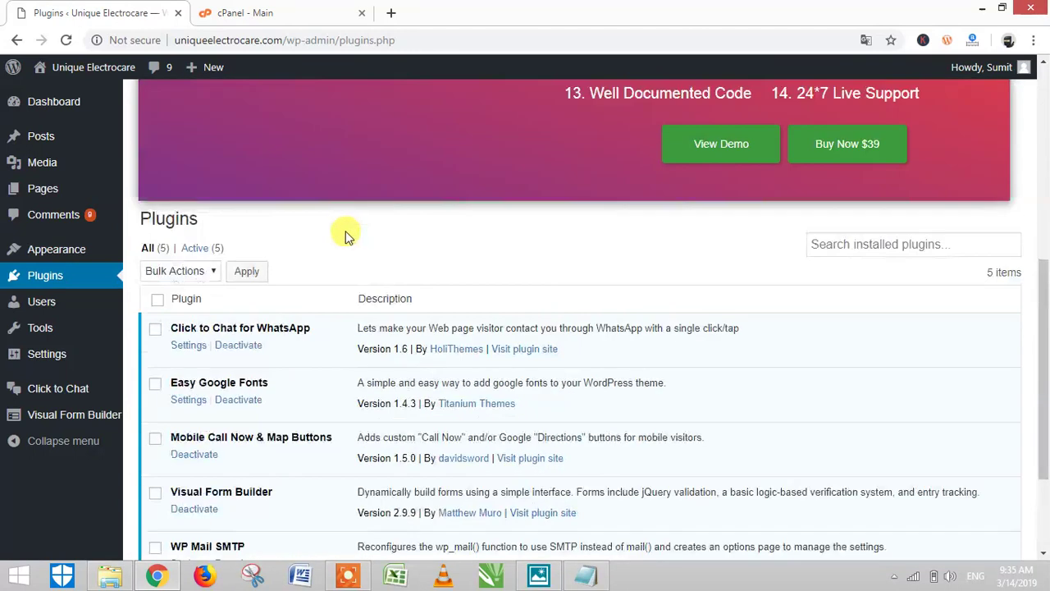
pyautogui.scroll(-2, 325, 255)
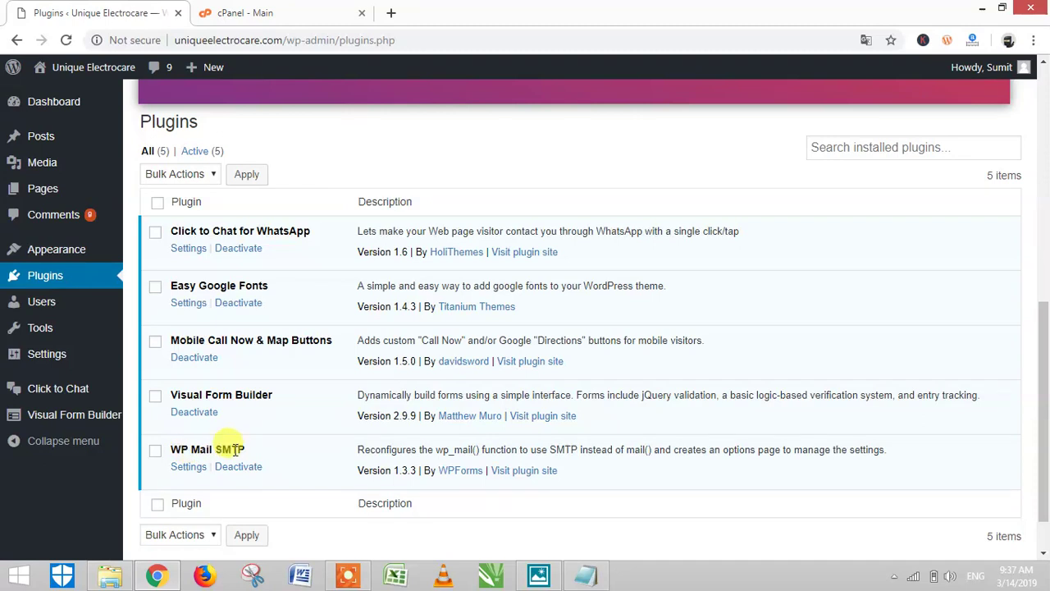
pyautogui.click(178, 473)
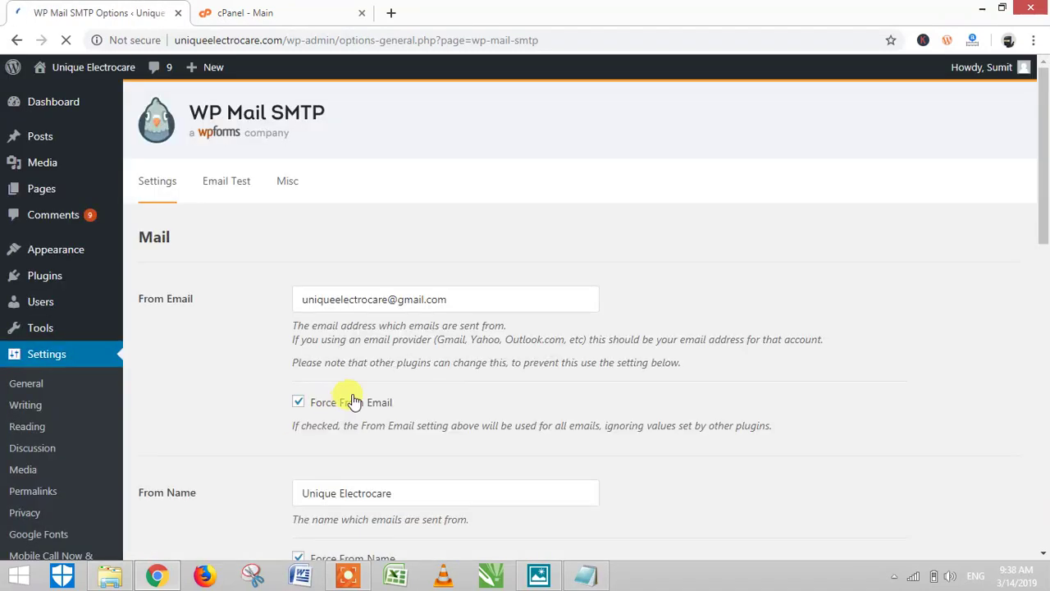
# - Select Other SMTP as the mailer and review its host, encryption, port and login fields
pyautogui.scroll(-1, 365, 304)
pyautogui.scroll(1, 353, 310)
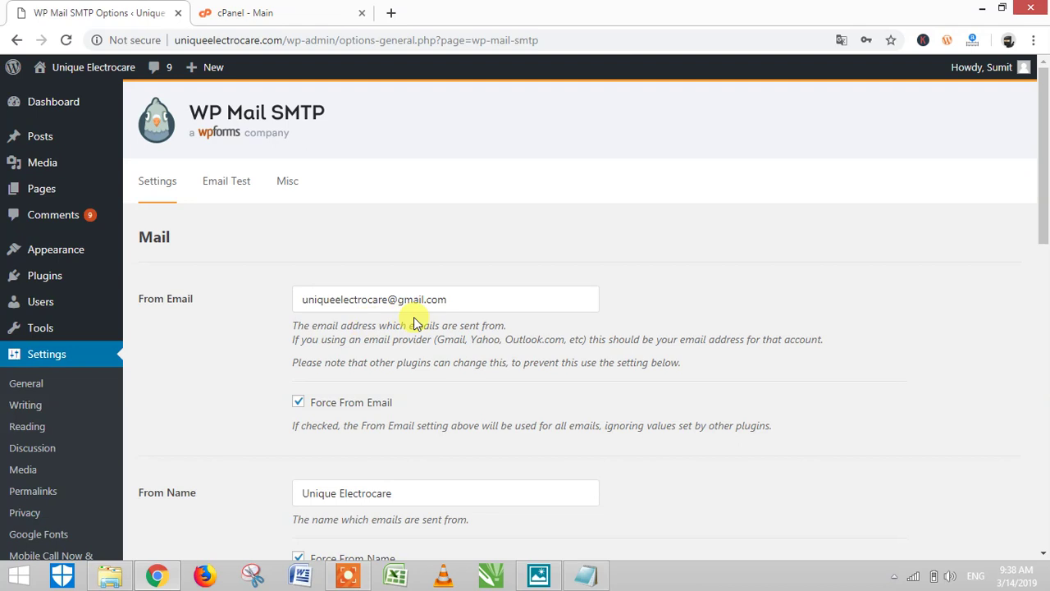
pyautogui.scroll(-1, 414, 322)
pyautogui.scroll(1, 417, 321)
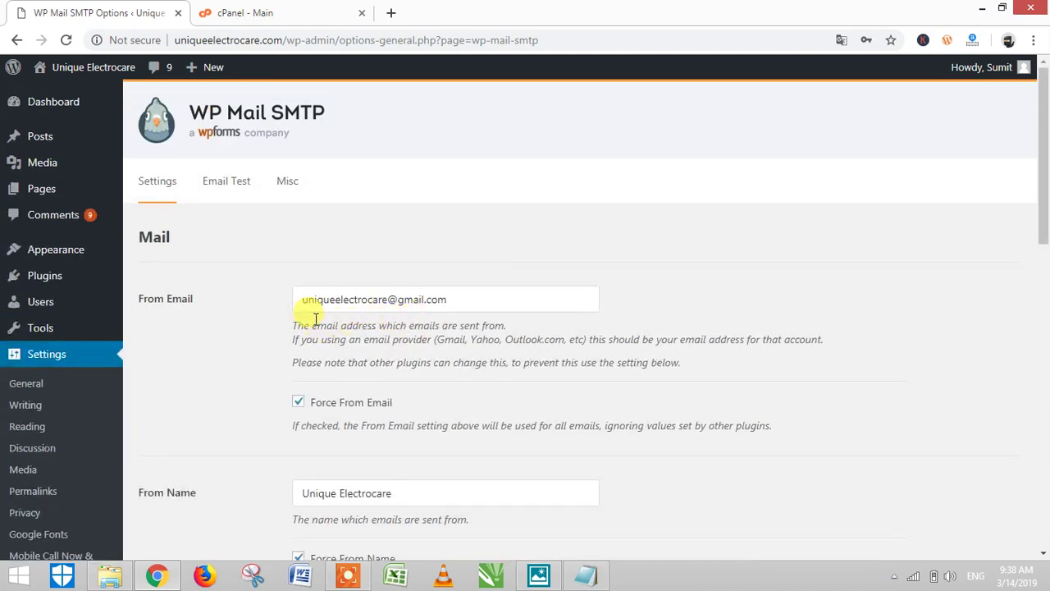
pyautogui.scroll(-3, 251, 341)
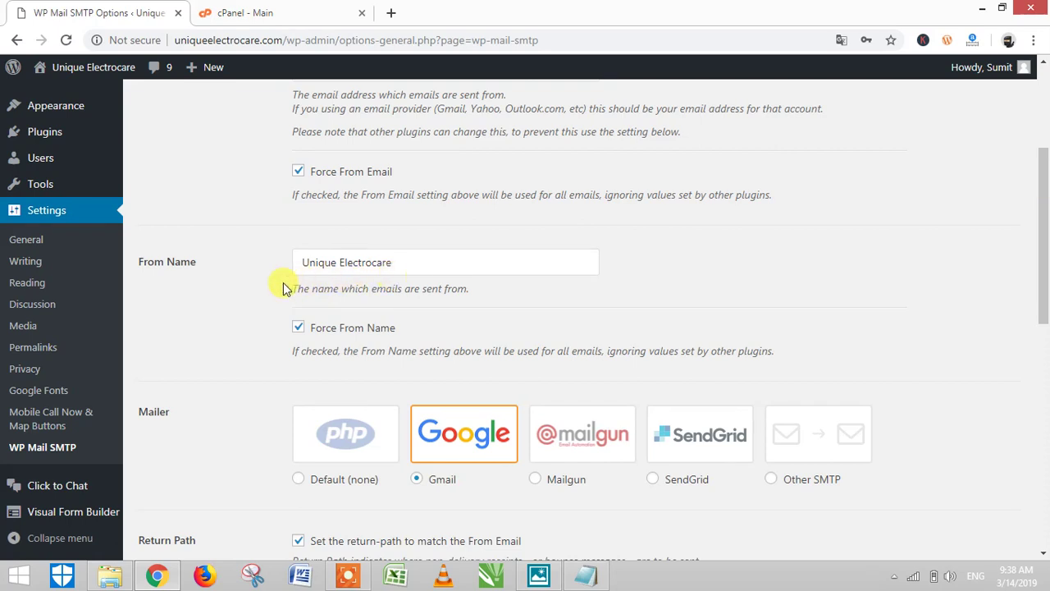
pyautogui.scroll(-2, 247, 291)
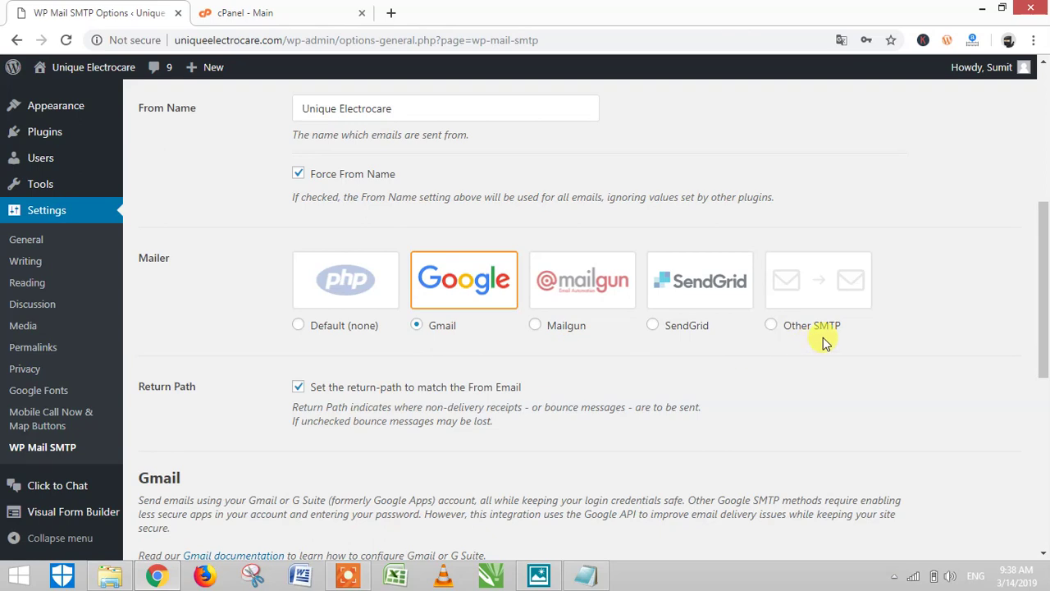
pyautogui.click(771, 326)
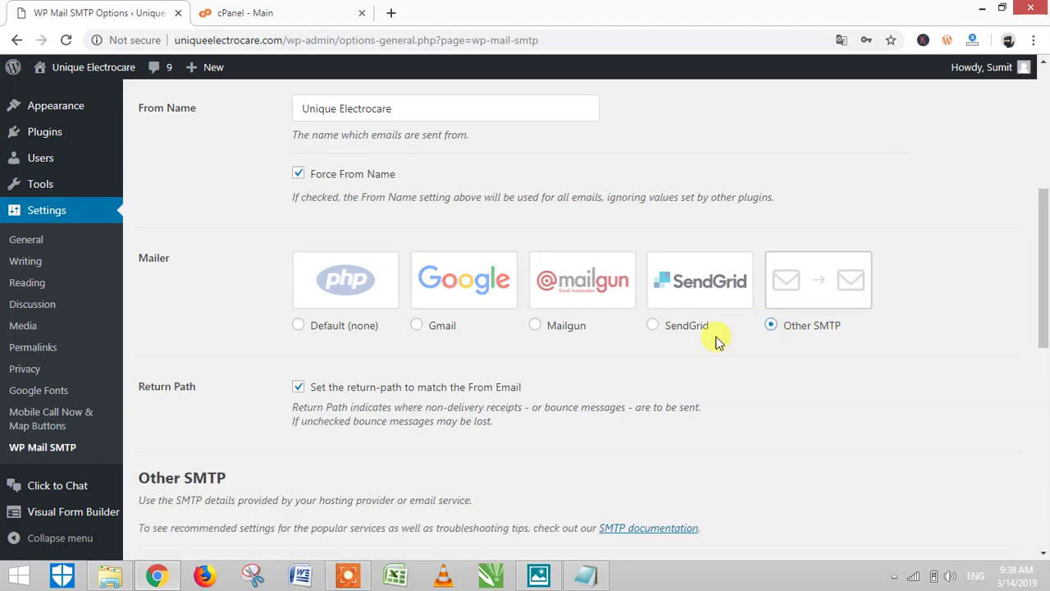
pyautogui.scroll(-2, 462, 369)
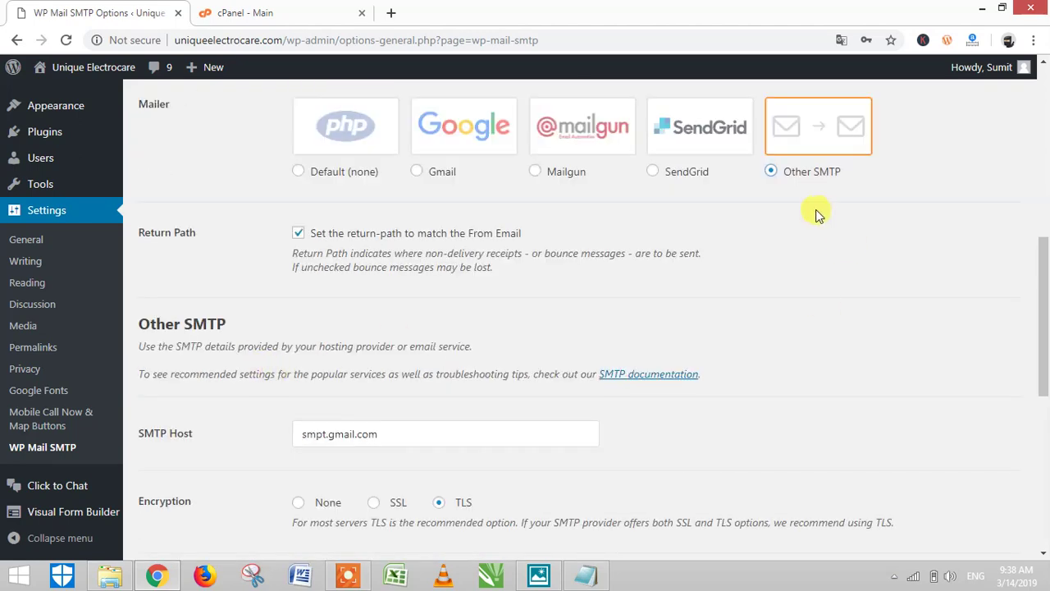
pyautogui.scroll(-2, 246, 347)
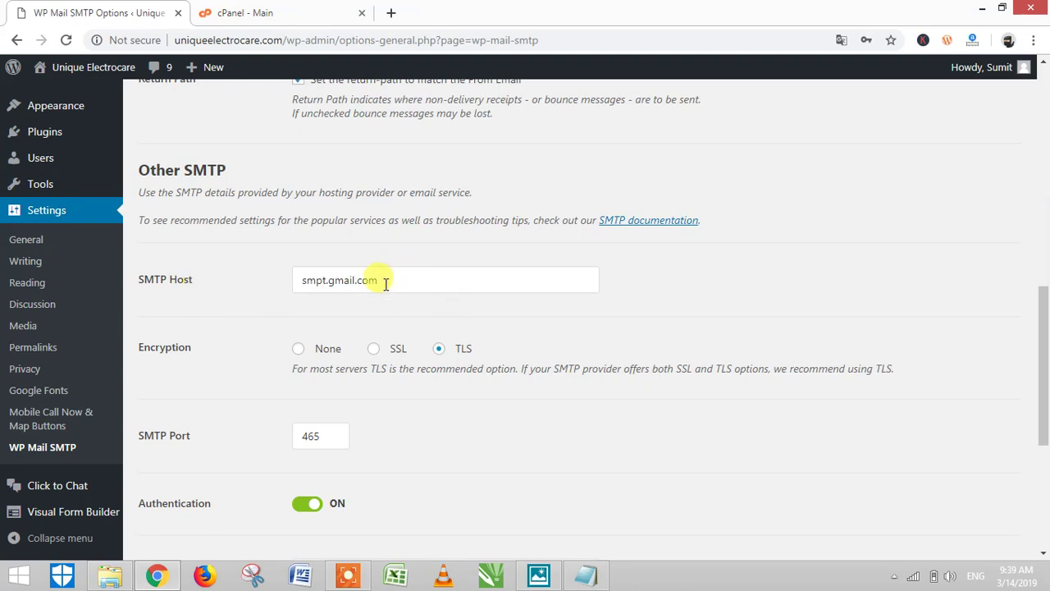
pyautogui.scroll(-2, 353, 283)
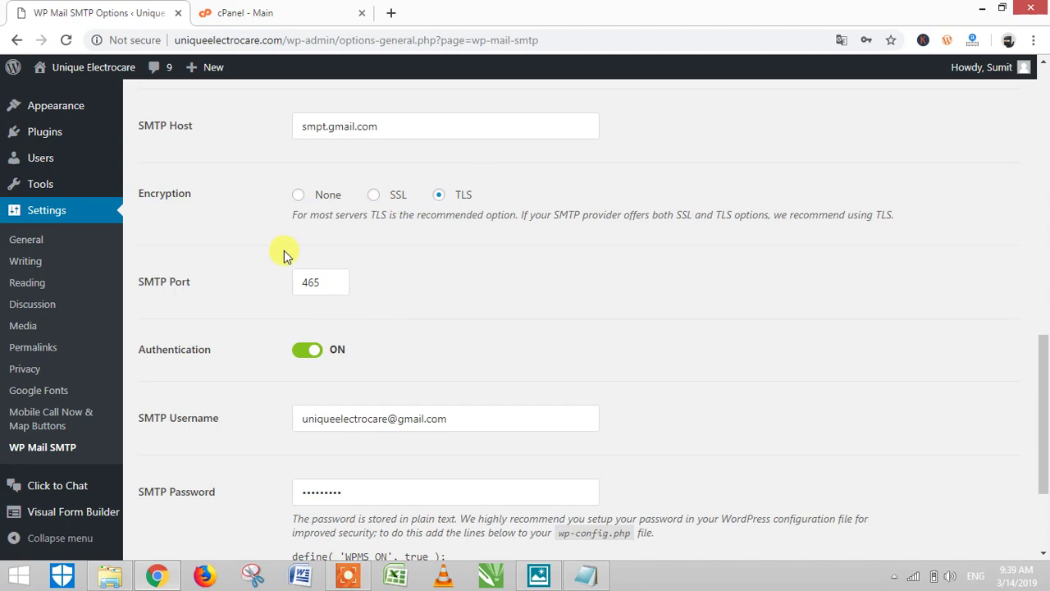
pyautogui.scroll(2, 260, 248)
pyautogui.scroll(1, 259, 249)
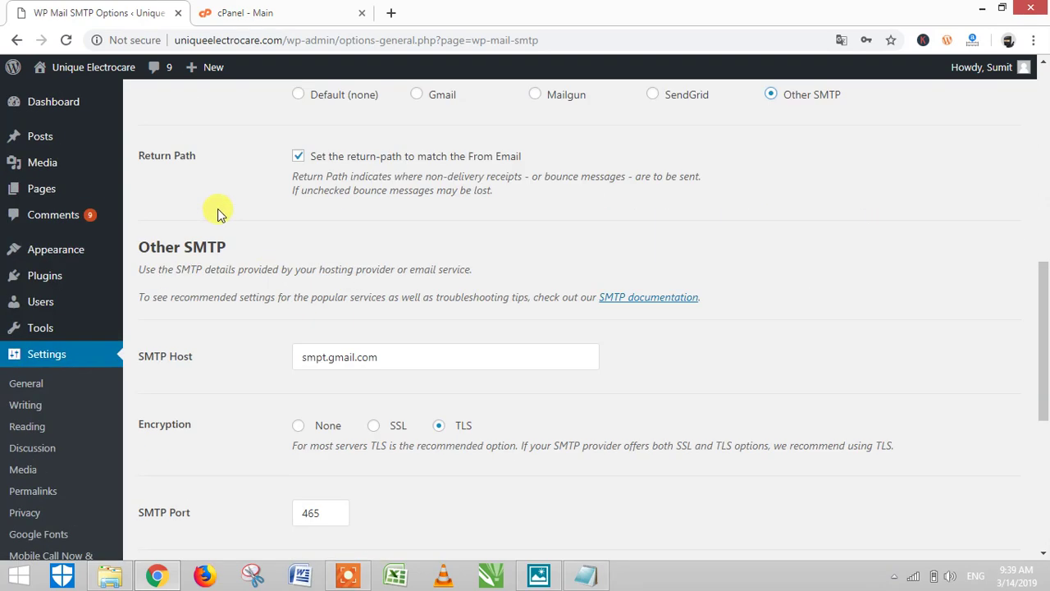
# - Switch to cPanel and open the Email Accounts page from its email section
pyautogui.hotkey('ctrl', 'Tab')
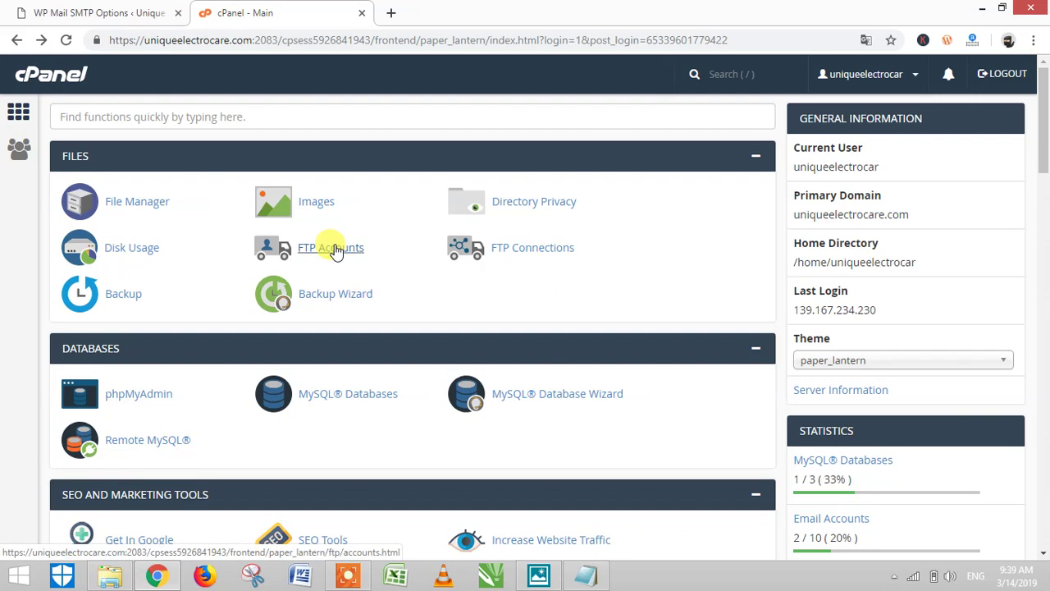
pyautogui.scroll(-4, 257, 256)
pyautogui.scroll(4, 253, 256)
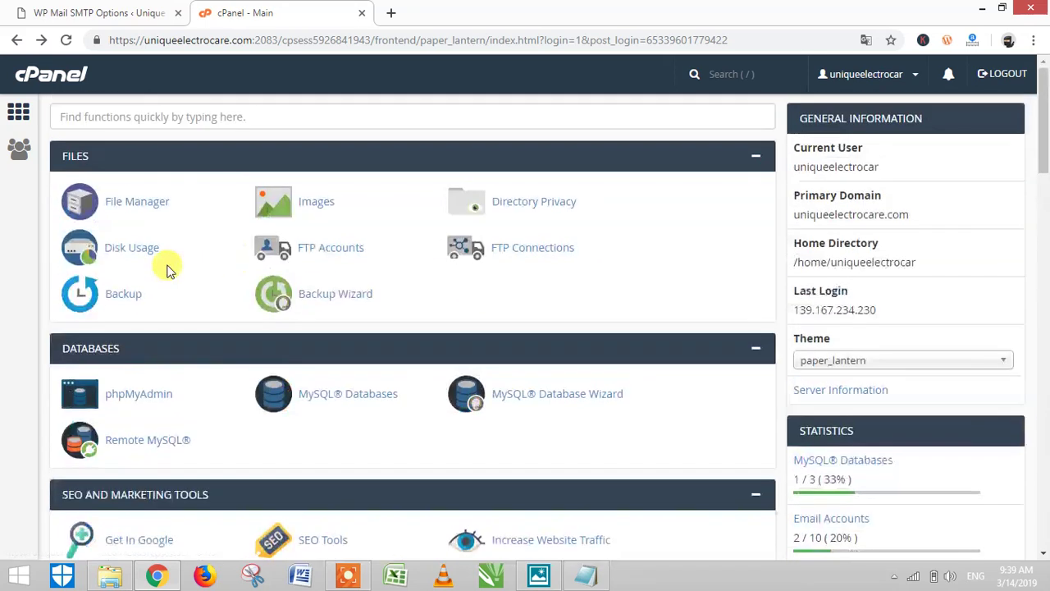
pyautogui.scroll(-2, 167, 264)
pyautogui.scroll(2, 167, 264)
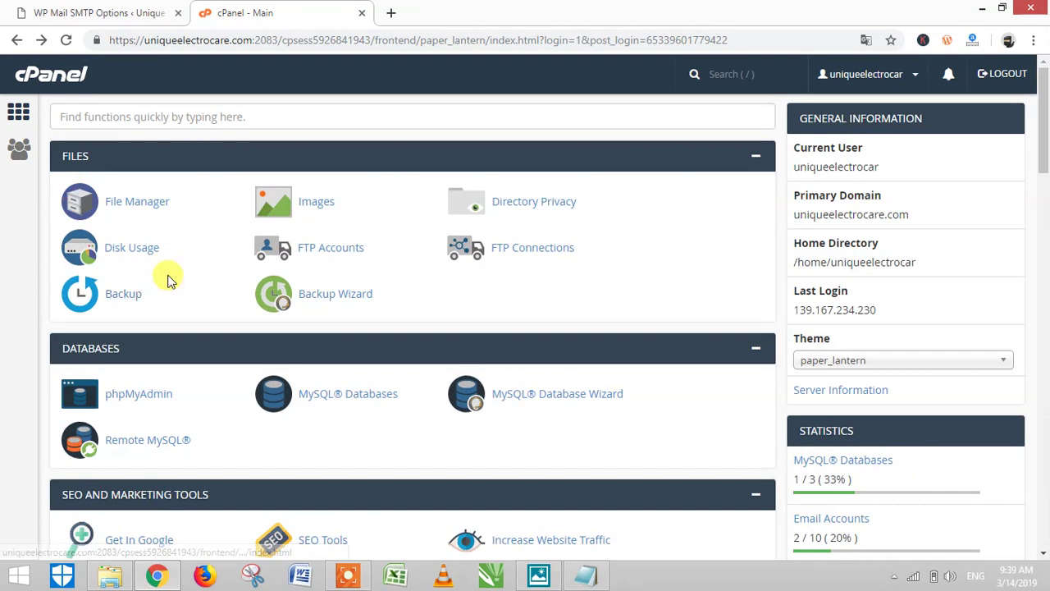
pyautogui.scroll(-3, 167, 277)
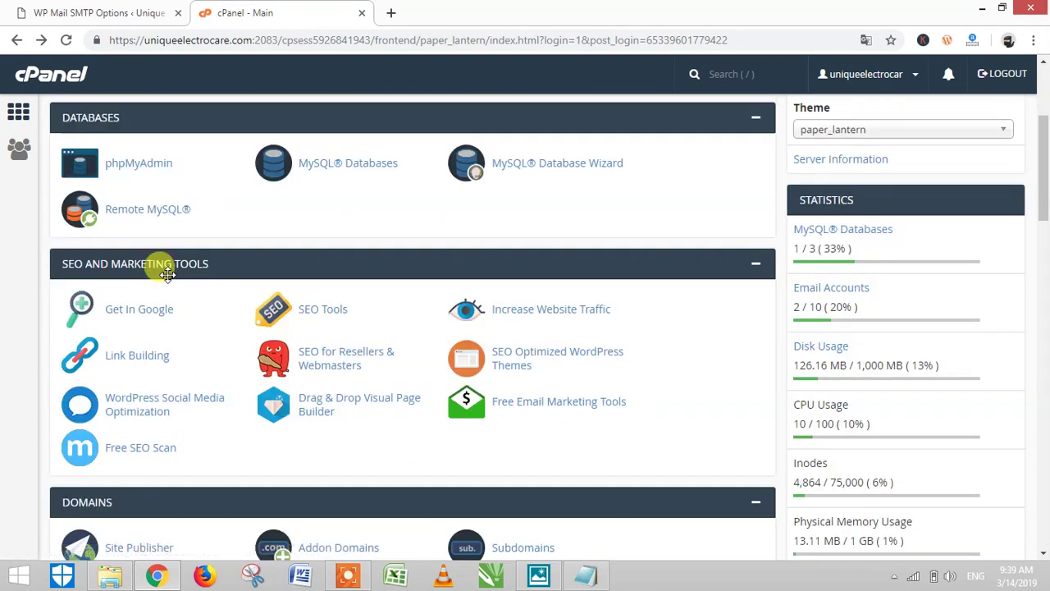
pyautogui.scroll(-3, 166, 273)
pyautogui.scroll(-2, 166, 273)
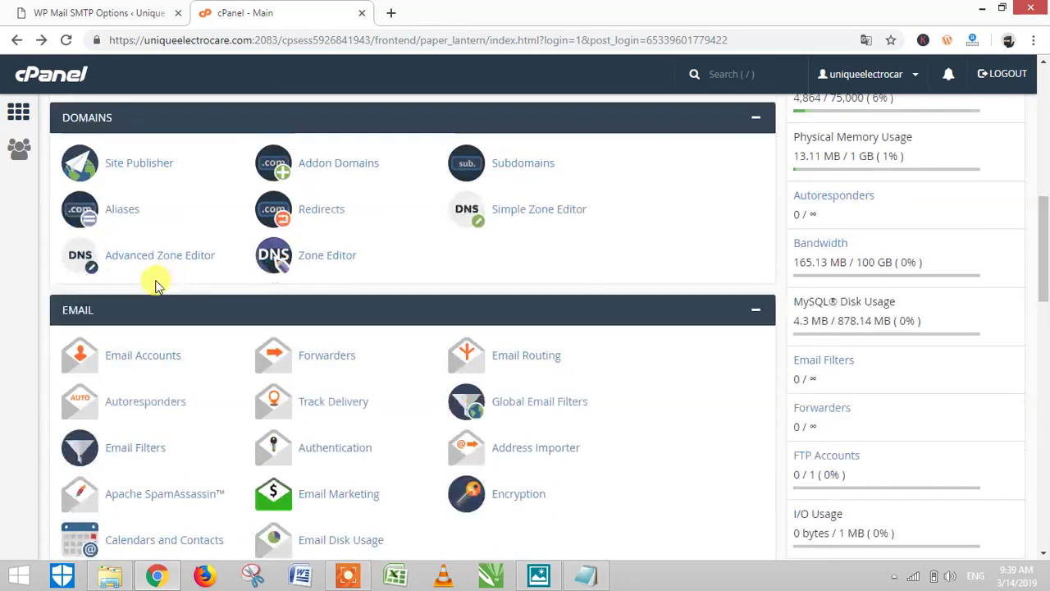
pyautogui.click(153, 353)
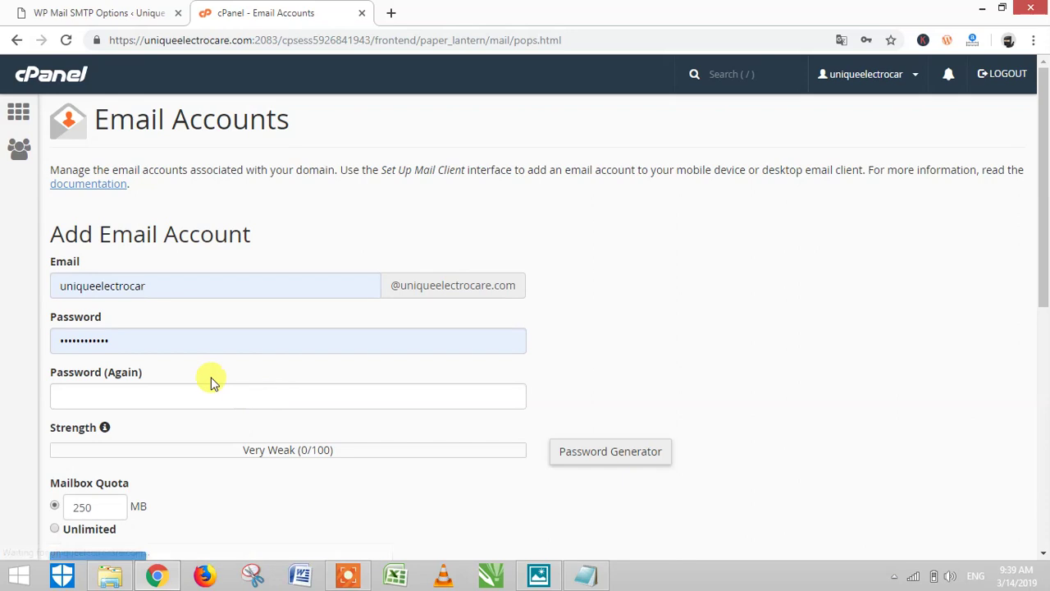
# - Open the mail client setup page for the domain's existing "info" email account
pyautogui.scroll(-2, 150, 357)
pyautogui.scroll(1, 152, 353)
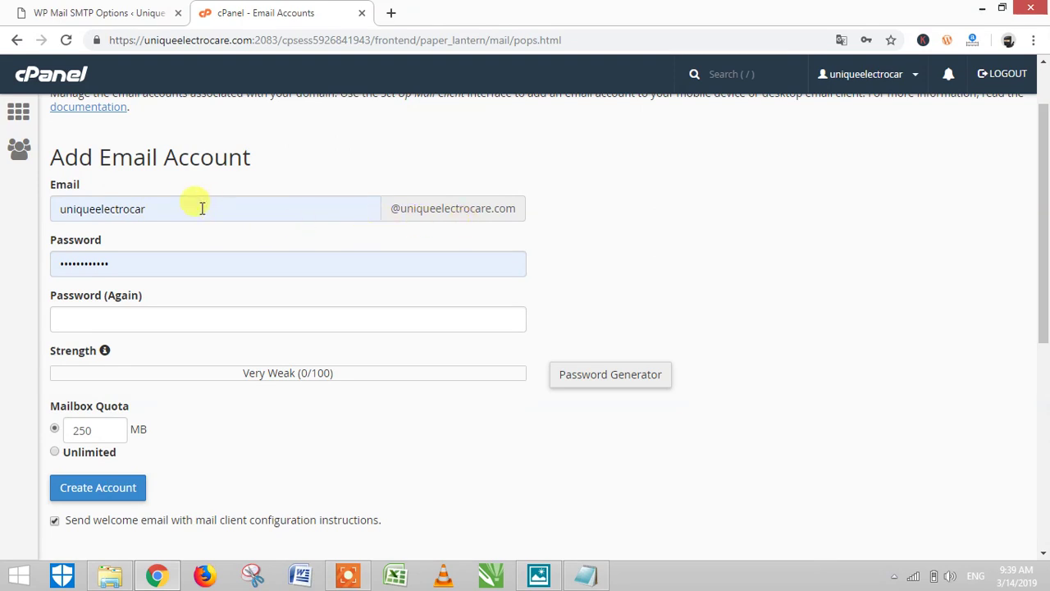
pyautogui.moveTo(202, 207); pyautogui.dragTo(66, 206)
pyautogui.click(611, 247)
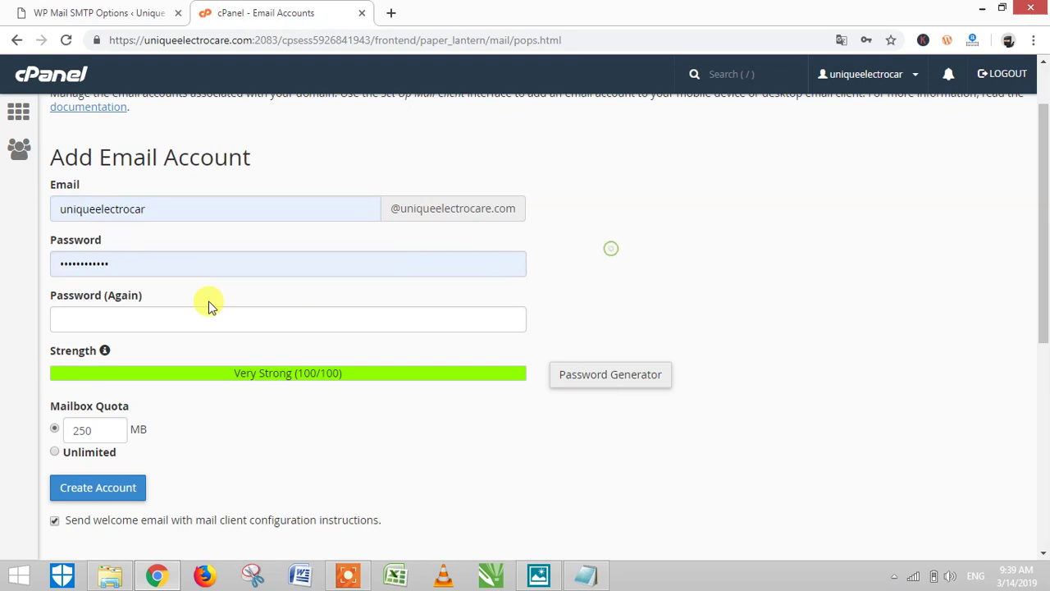
pyautogui.scroll(-2, 208, 305)
pyautogui.scroll(-2, 209, 305)
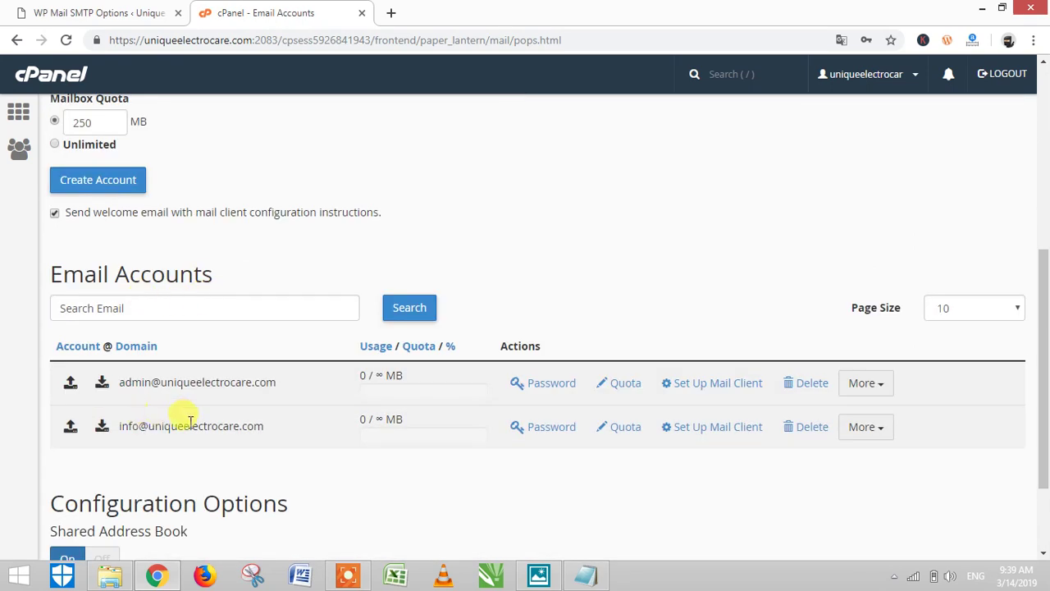
pyautogui.scroll(-1, 137, 383)
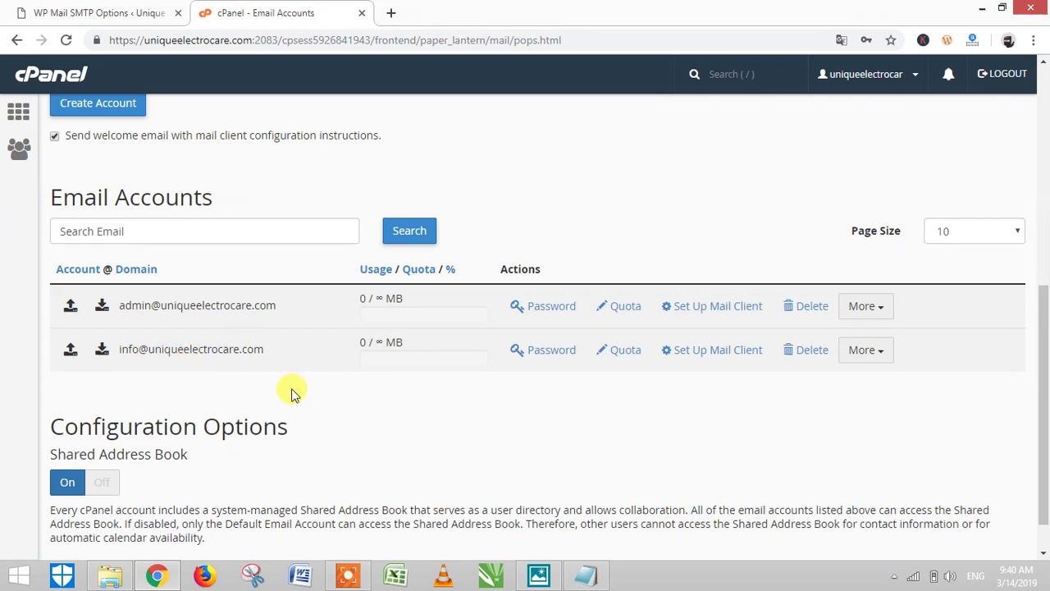
pyautogui.click(708, 356)
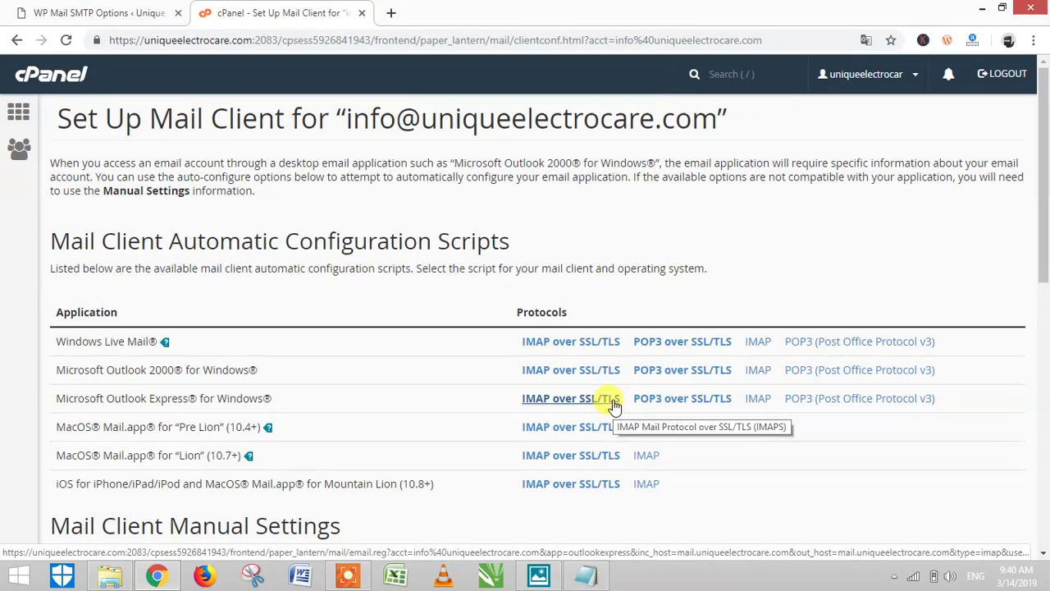
# - Compare the account's manual mail client settings in cPanel with the SMTP host, encryption and port fields in WP Mail SMTP
pyautogui.scroll(-3, 413, 417)
pyautogui.scroll(-1, 414, 417)
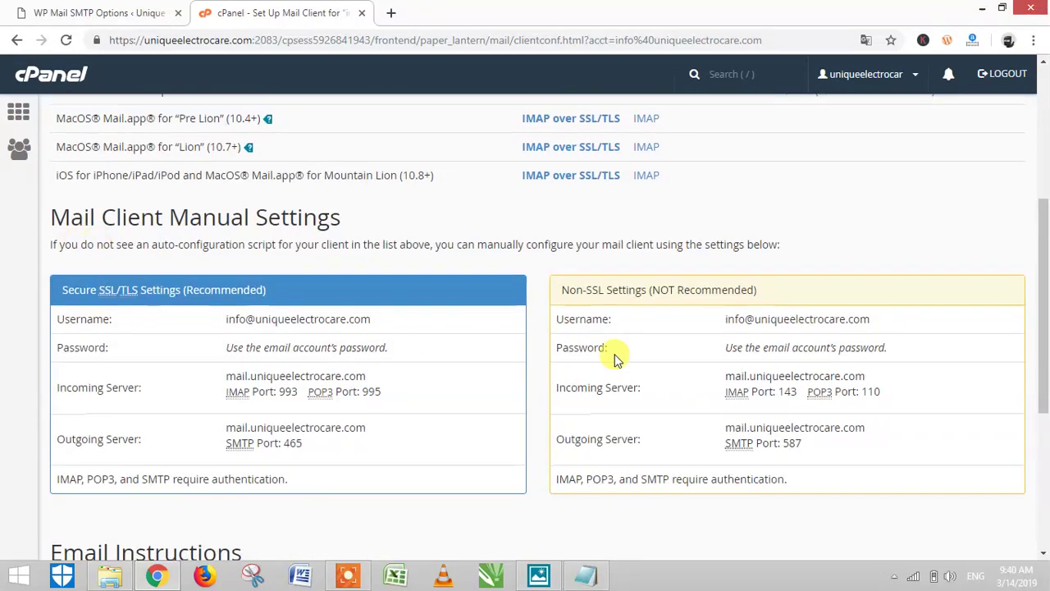
pyautogui.scroll(-1, 541, 351)
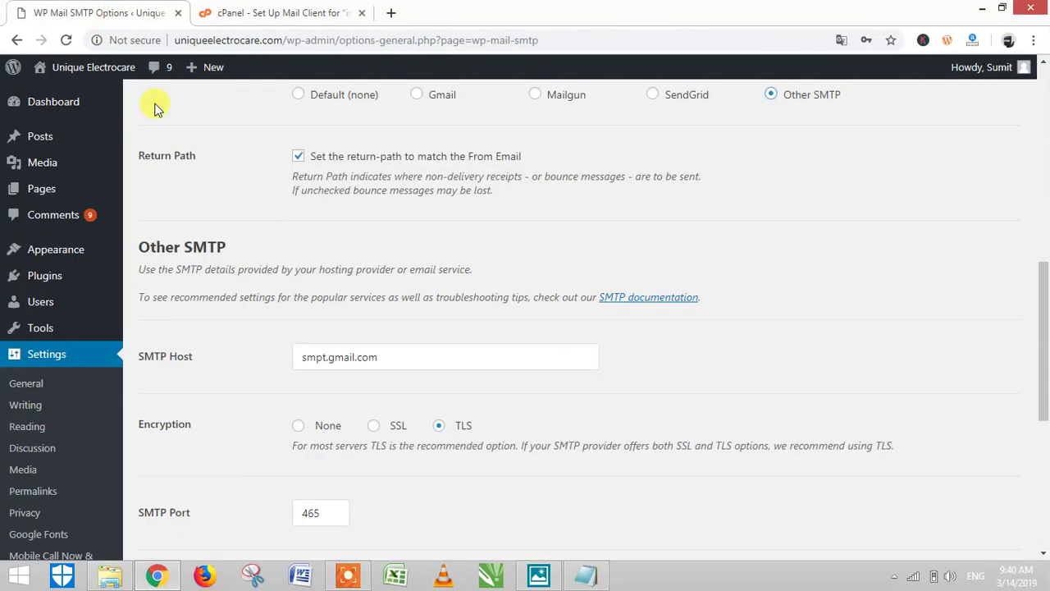
pyautogui.click(105, 12)
pyautogui.scroll(-2, 508, 381)
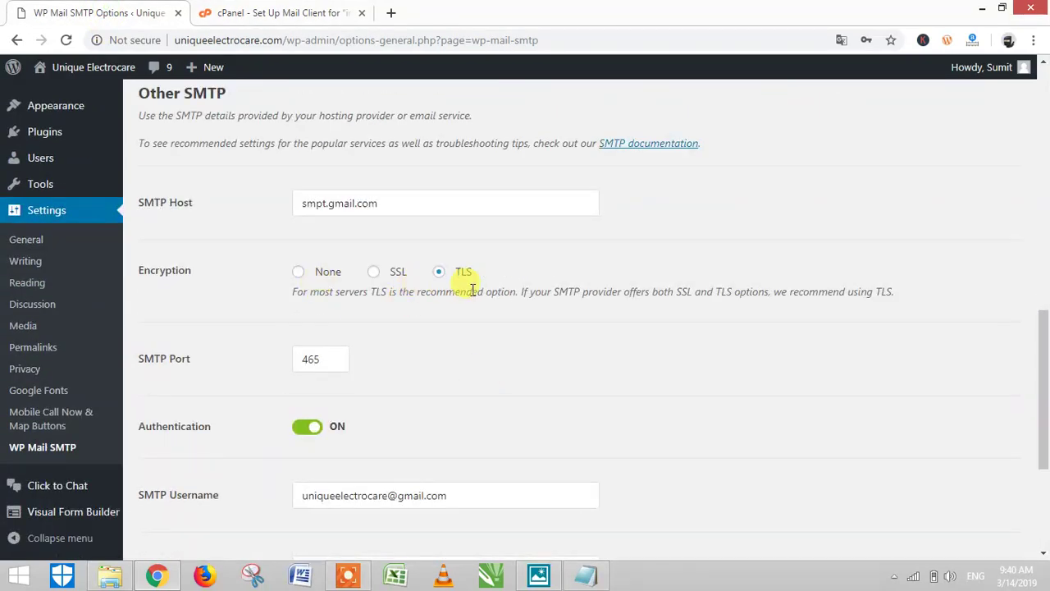
pyautogui.click(279, 14)
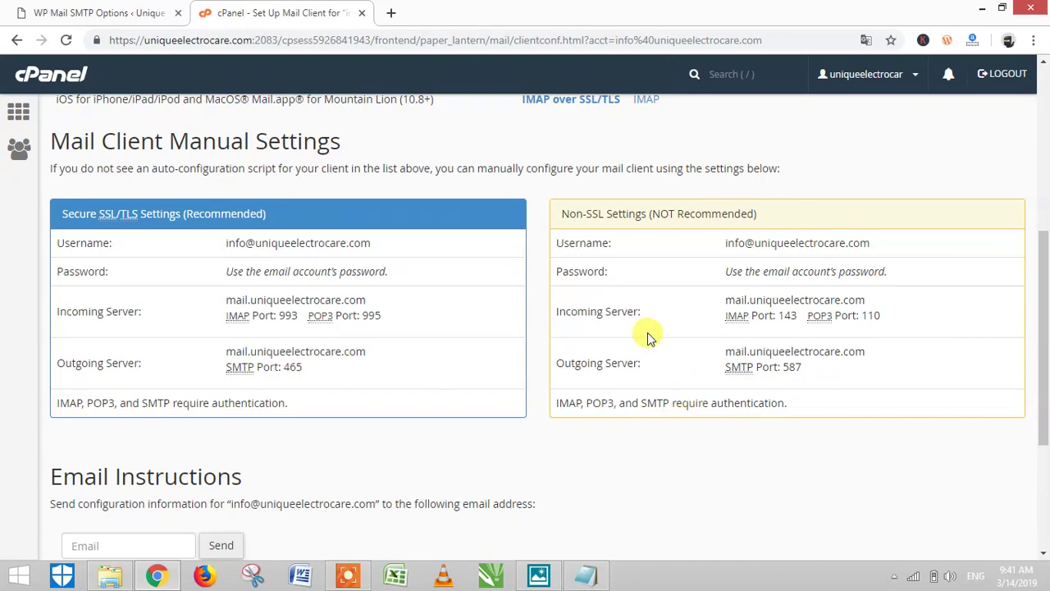
pyautogui.scroll(1, 657, 349)
pyautogui.click(99, 12)
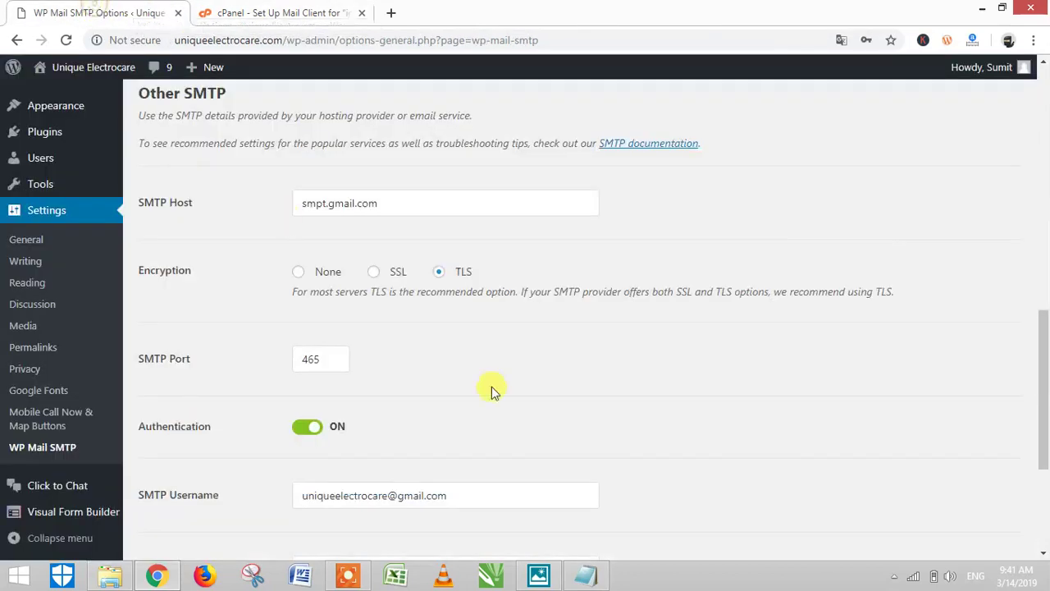
pyautogui.scroll(2, 328, 377)
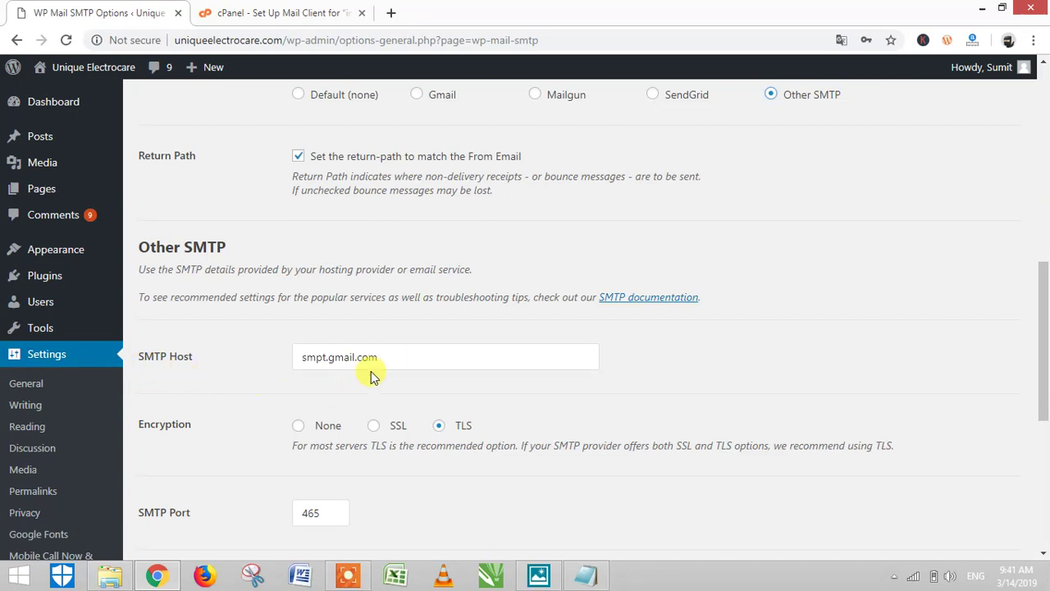
# - Check the outgoing server host name and SMTP port under the Non-SSL settings in cPanel
pyautogui.click(246, 12)
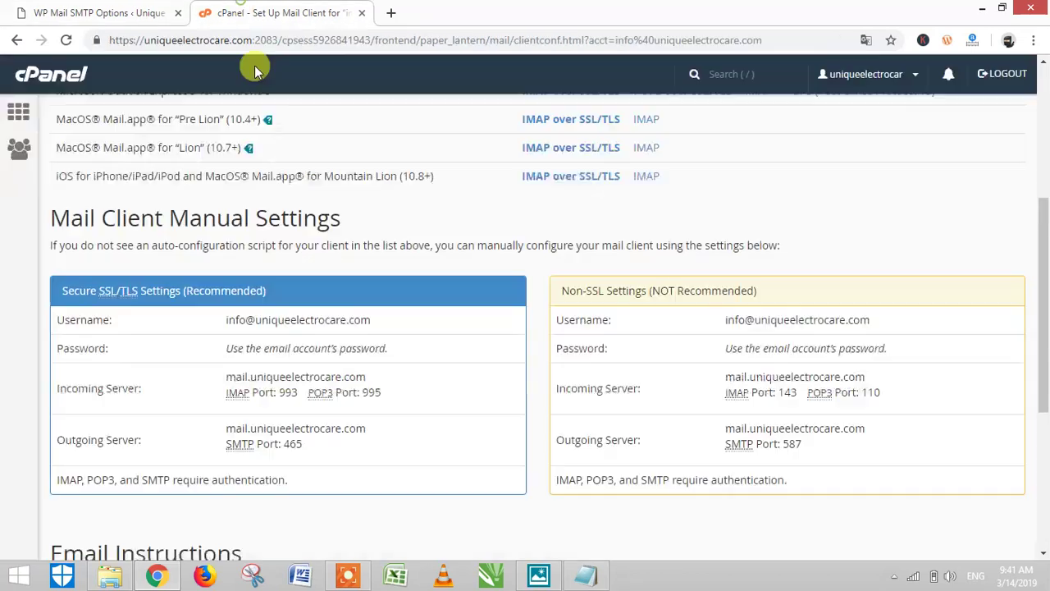
pyautogui.scroll(-3, 575, 332)
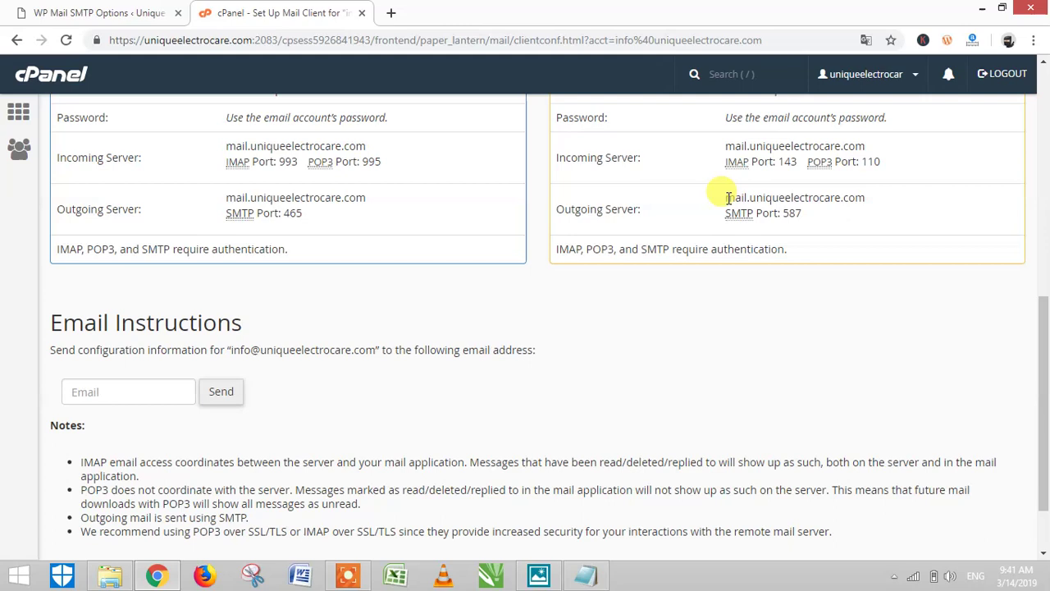
pyautogui.moveTo(726, 197); pyautogui.dragTo(865, 201)
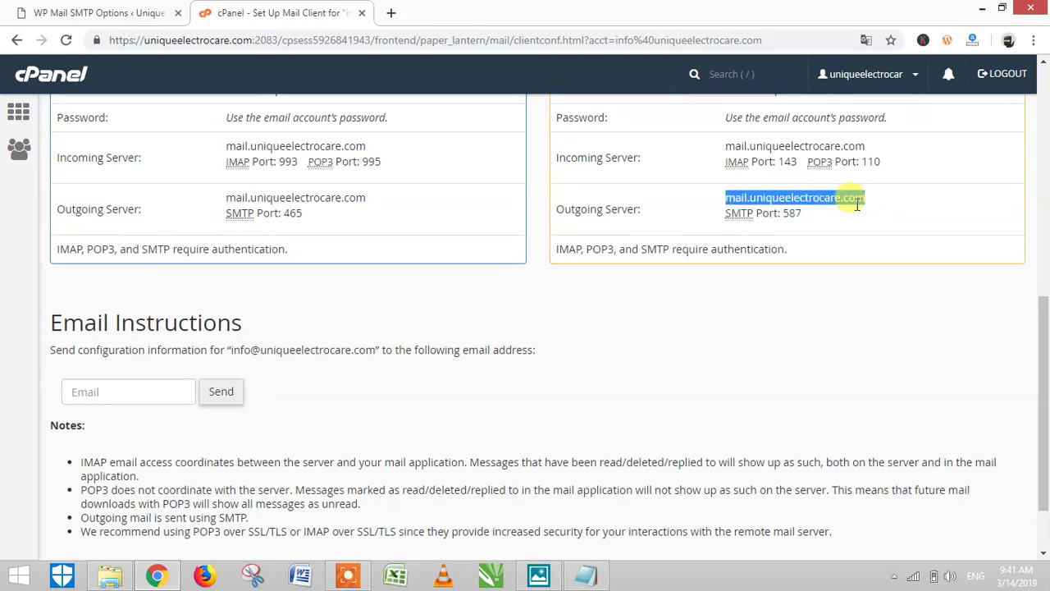
pyautogui.click(837, 197)
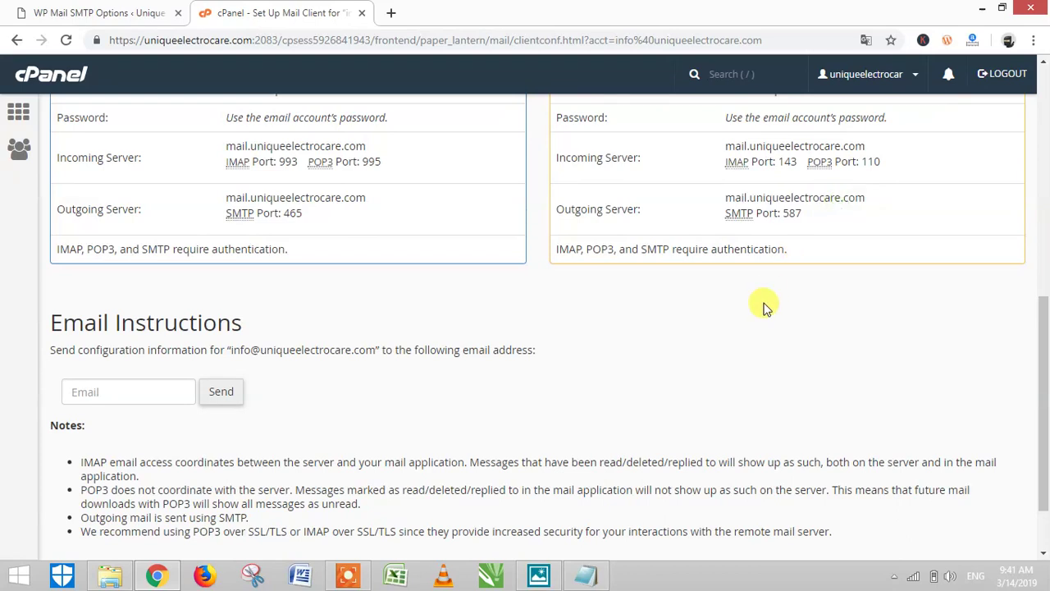
pyautogui.scroll(1, 739, 311)
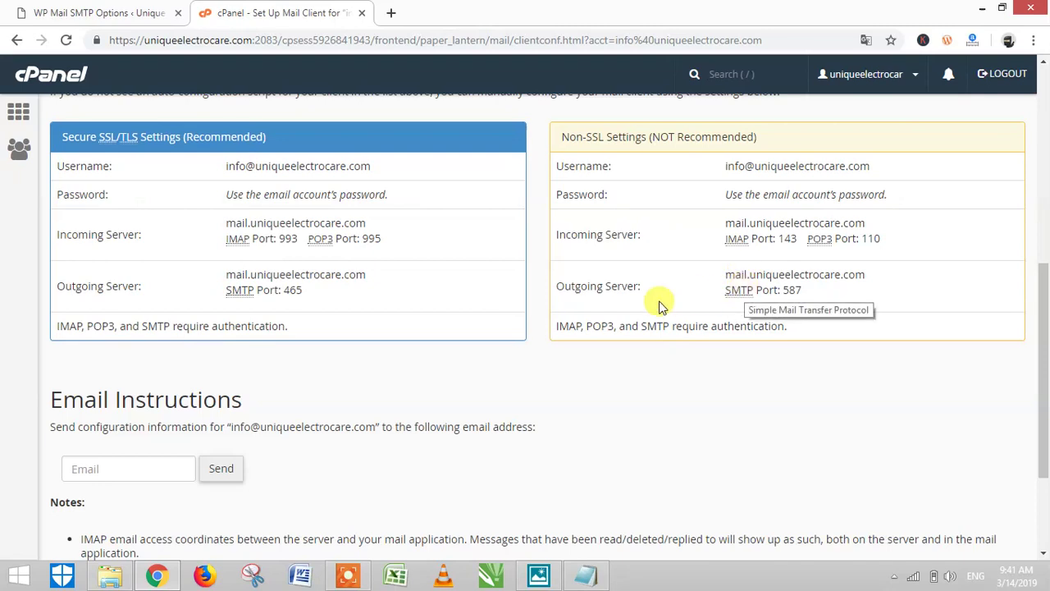
# - Compare the encryption and SMTP port fields in WP Mail SMTP with the outgoing server settings in cPanel
pyautogui.click(97, 17)
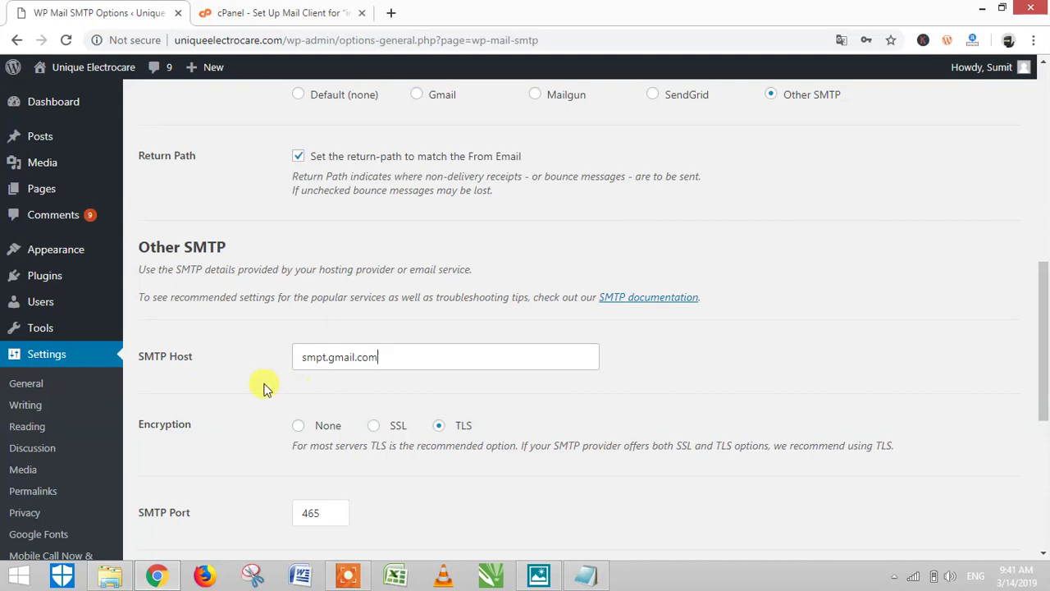
pyautogui.scroll(-1, 200, 371)
pyautogui.scroll(-2, 195, 353)
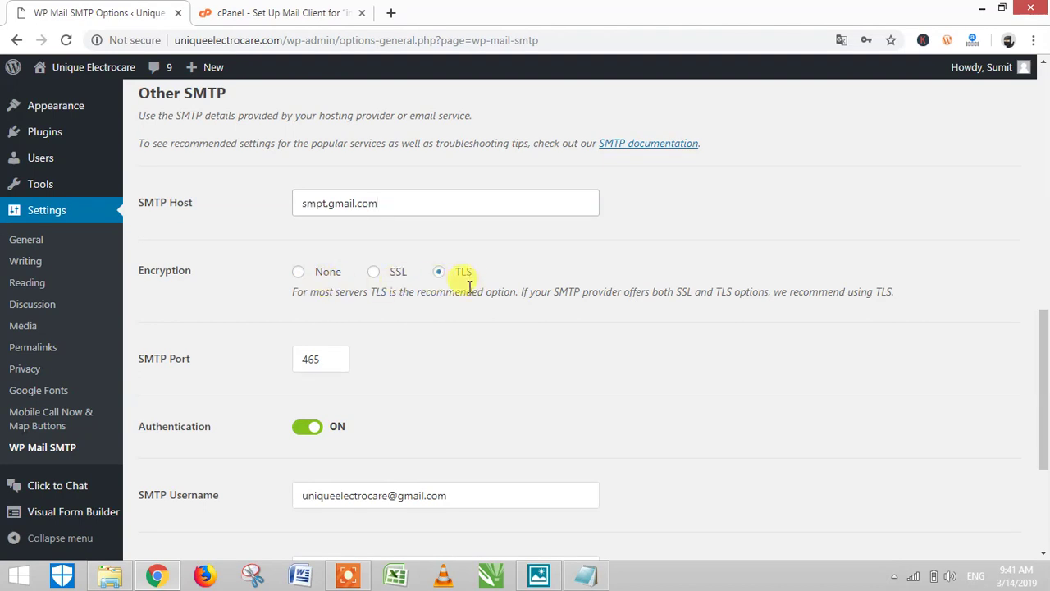
pyautogui.click(233, 10)
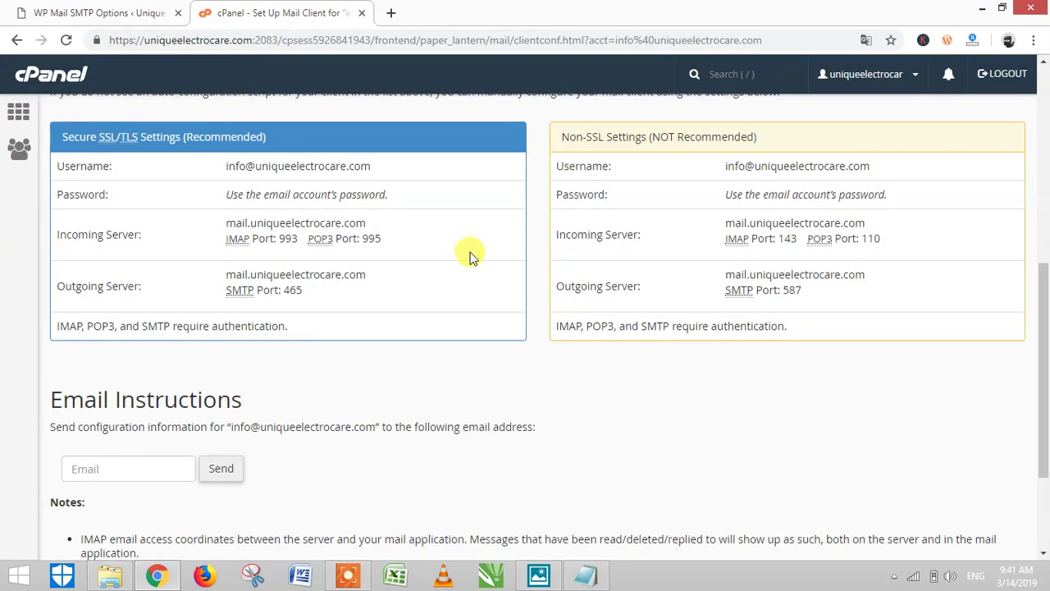
pyautogui.click(129, 7)
pyautogui.scroll(-1, 263, 386)
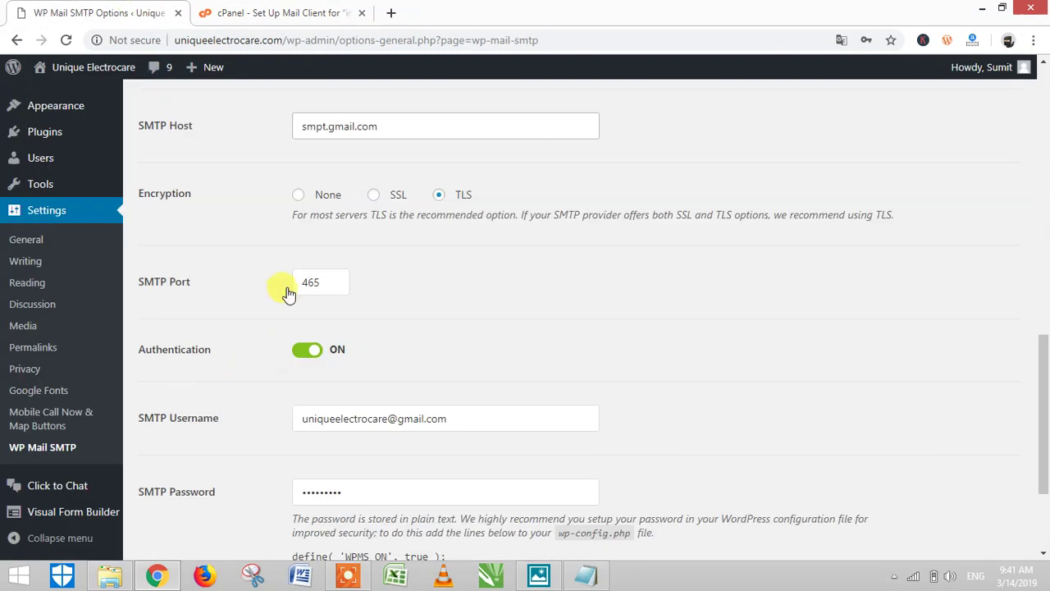
pyautogui.click(257, 7)
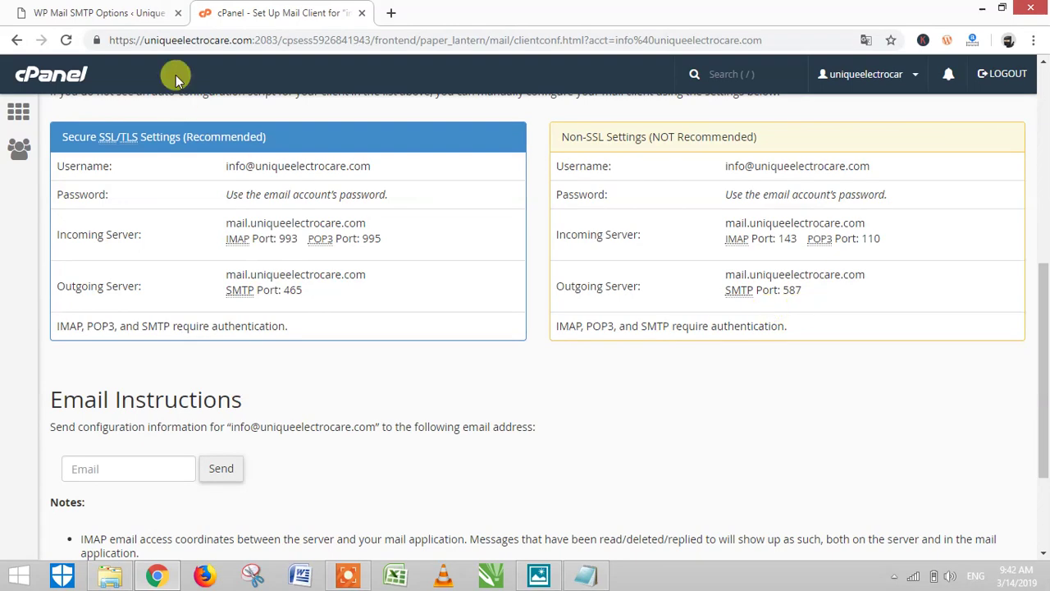
# - Review the authentication, SMTP username and SMTP password fields in WP Mail SMTP against the account login details in cPanel
pyautogui.click(128, 13)
pyautogui.scroll(-1, 379, 380)
pyautogui.scroll(-2, 379, 379)
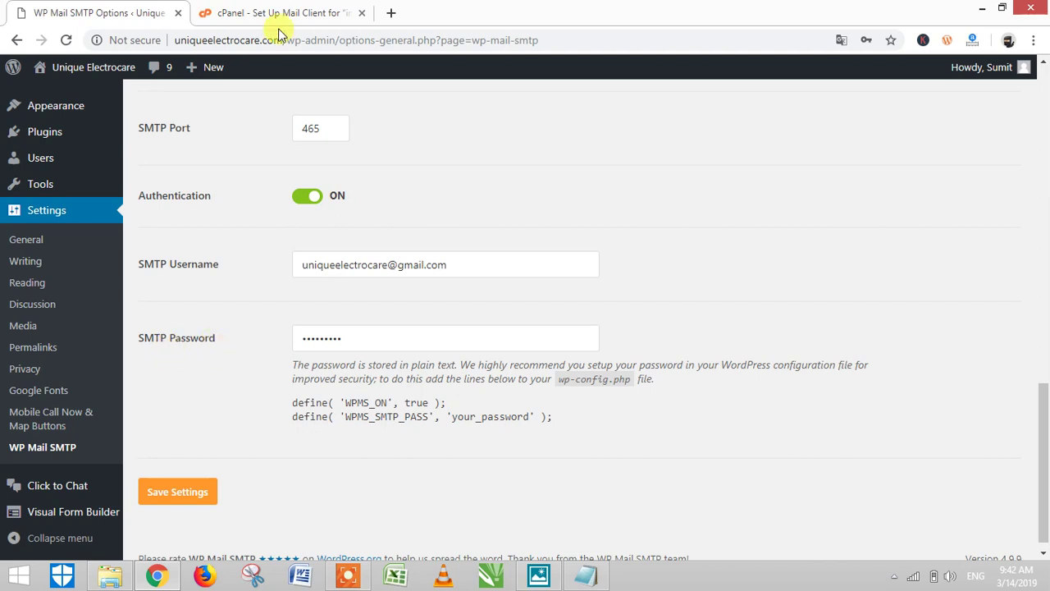
pyautogui.click(246, 13)
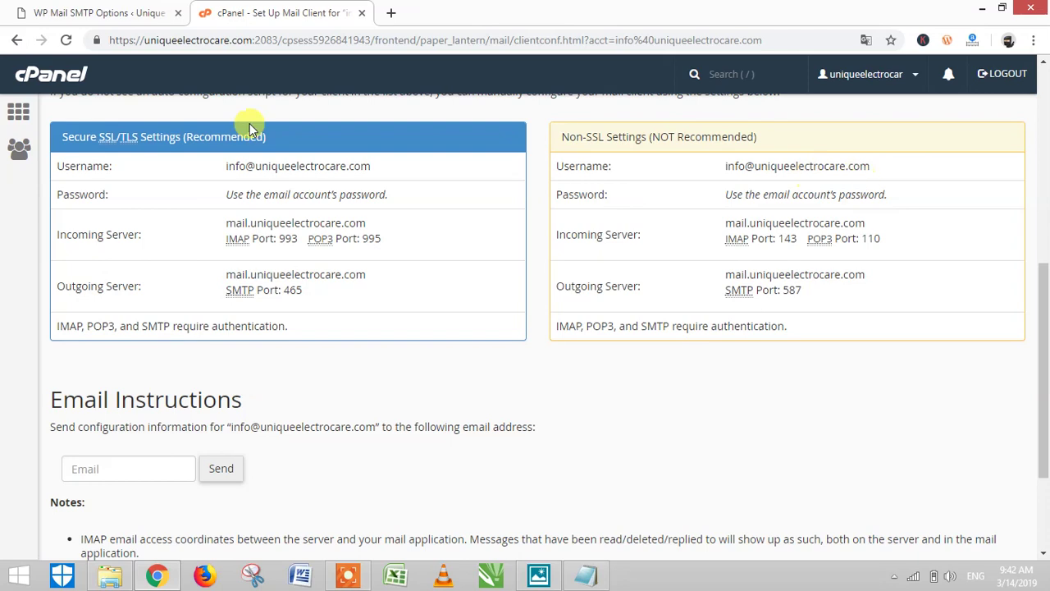
pyautogui.click(123, 13)
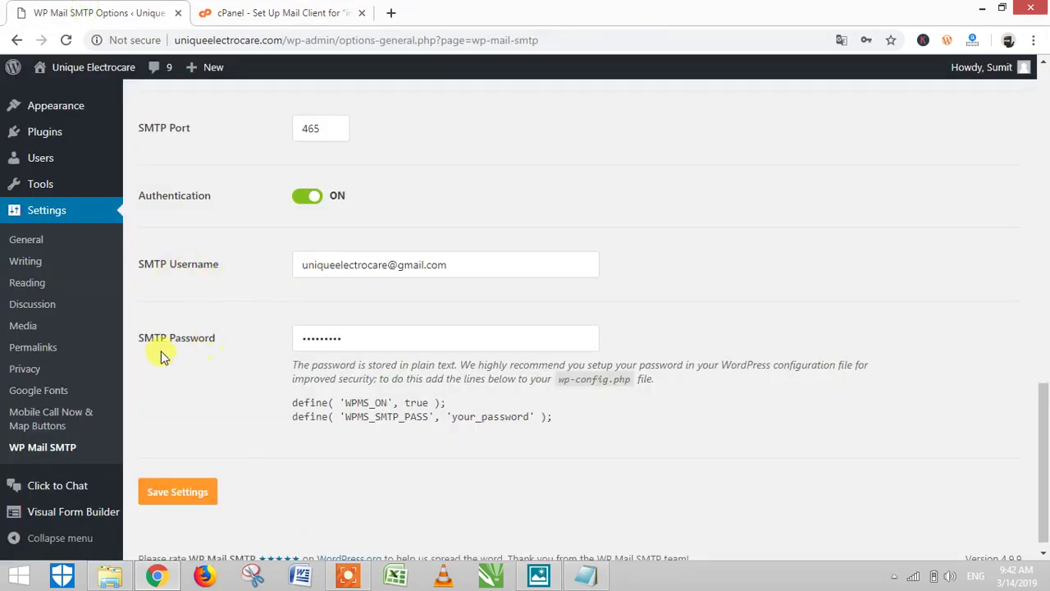
# - Return to the Email Accounts page in cPanel and review the form for adding an email account
pyautogui.click(246, 12)
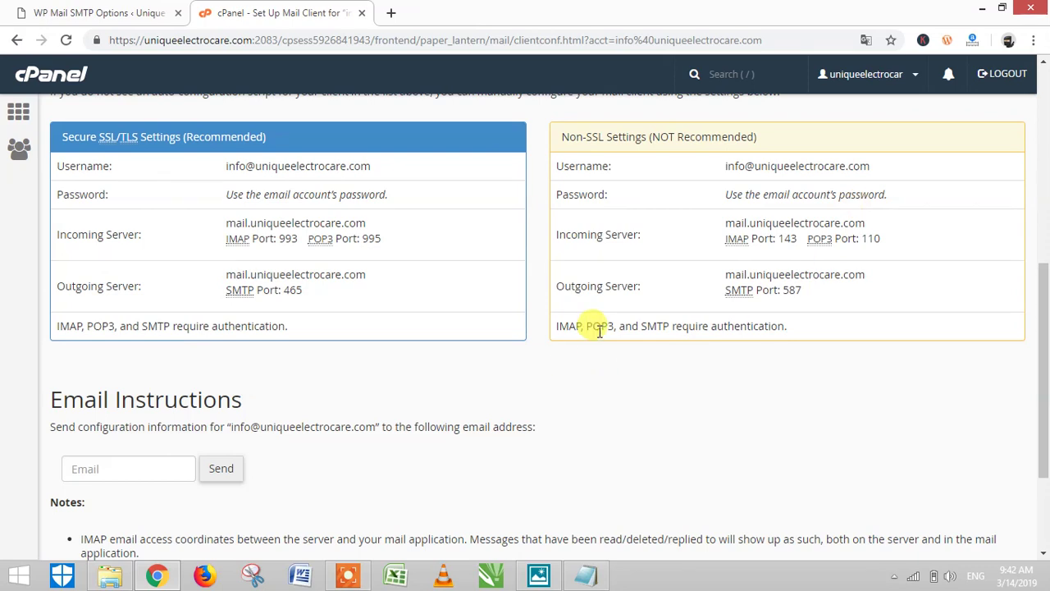
pyautogui.scroll(5, 146, 202)
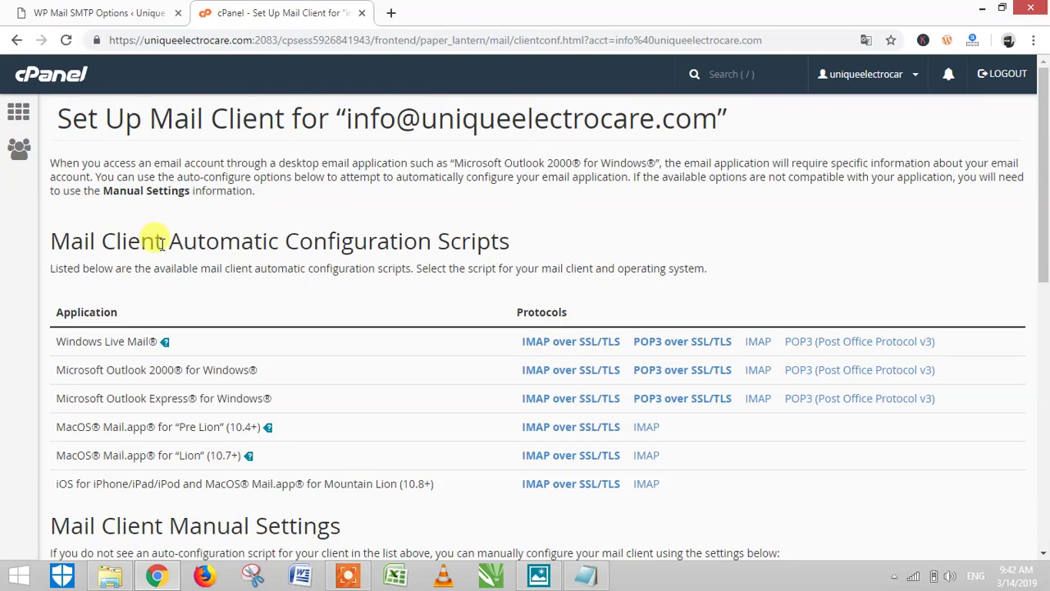
pyautogui.click(15, 41)
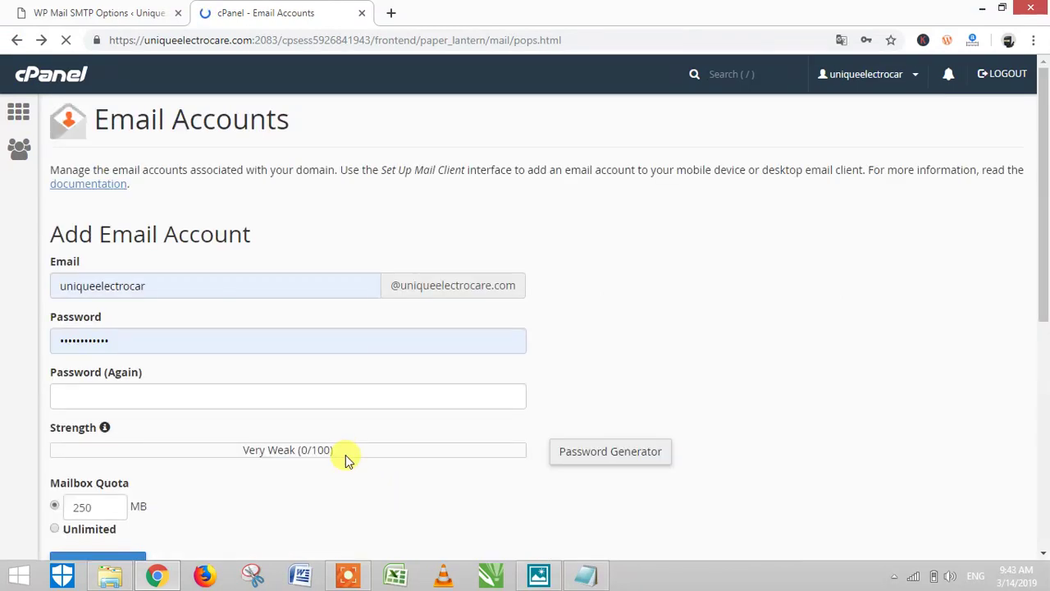
pyautogui.scroll(5, 311, 340)
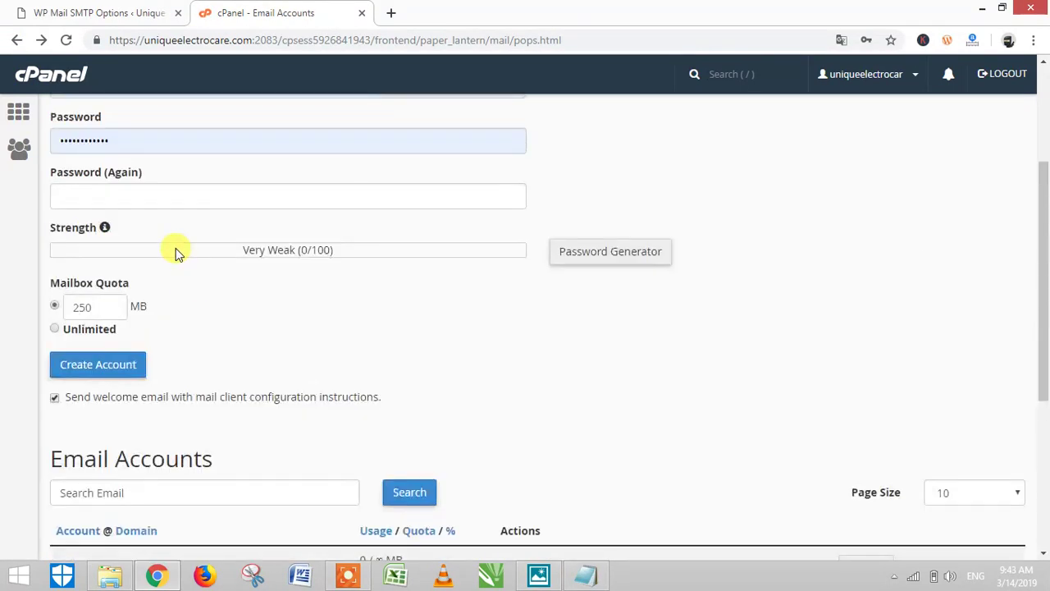
pyautogui.scroll(1, 169, 231)
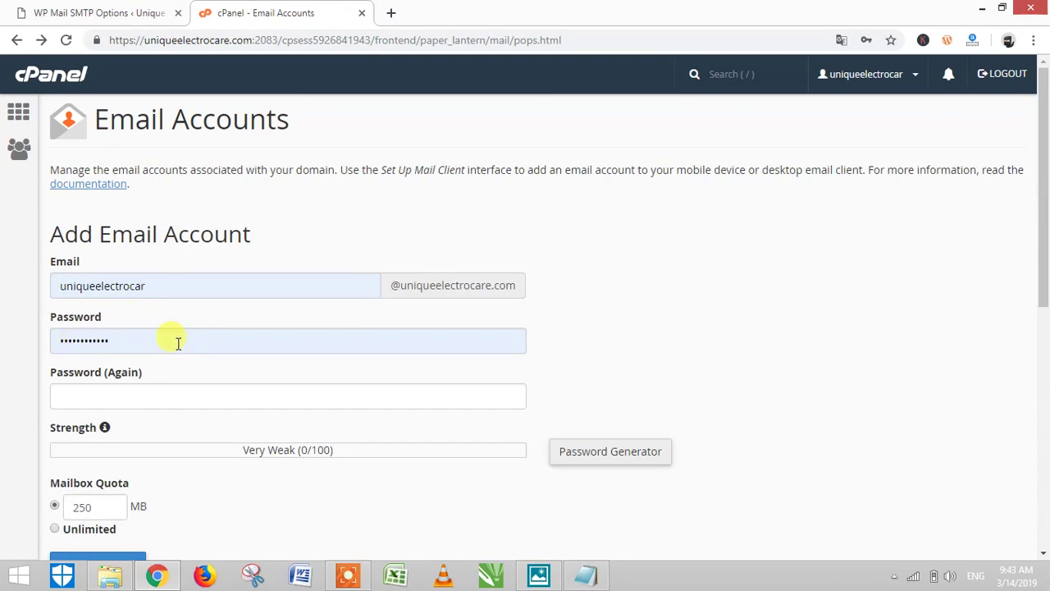
pyautogui.scroll(-2, 218, 399)
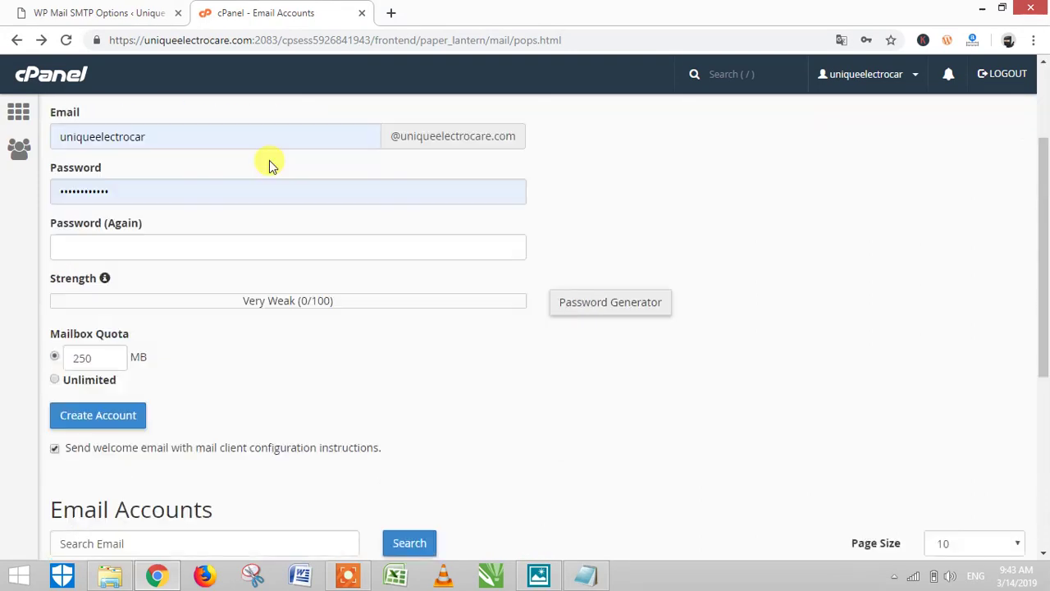
# - Switch back to WordPress and save the WP Mail SMTP settings with Other SMTP as the mailer
pyautogui.click(114, 10)
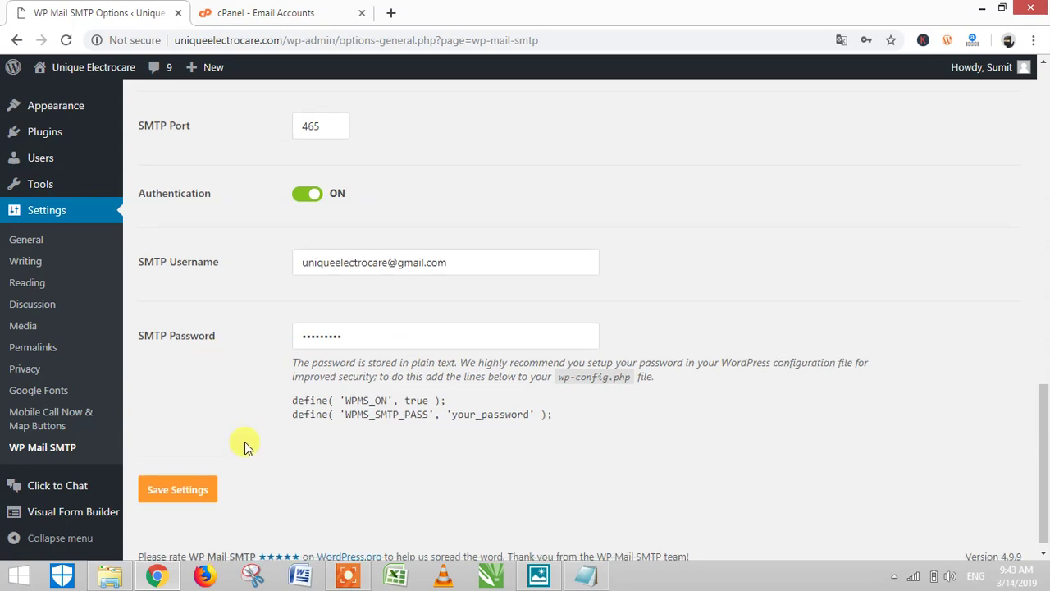
pyautogui.scroll(-1, 244, 441)
pyautogui.click(194, 480)
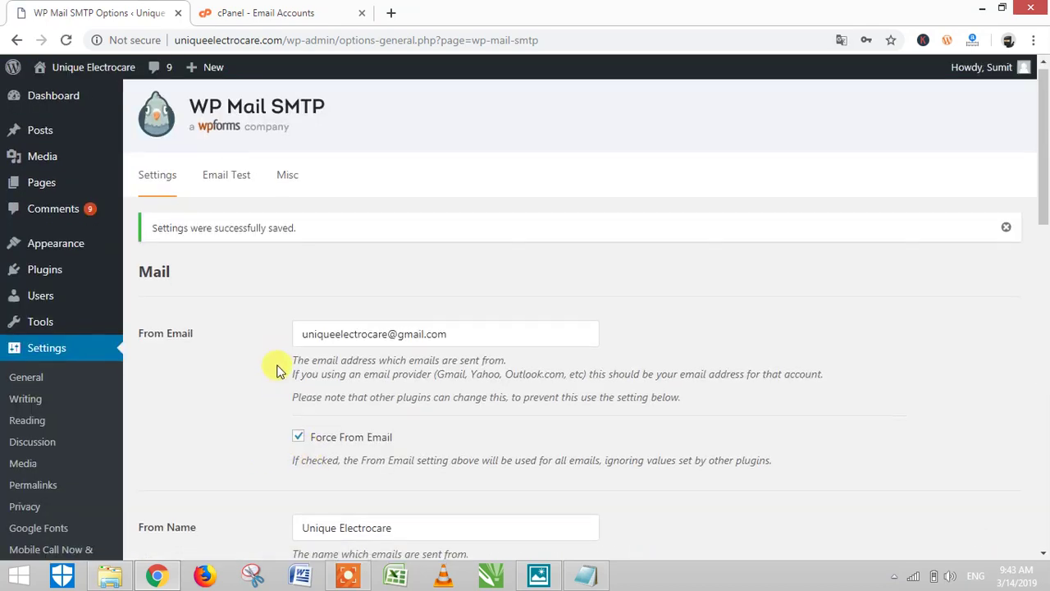
# - Select Gmail as the mailer and review its client ID, client secret, redirect URI and authorization fields
pyautogui.scroll(-5, 295, 378)
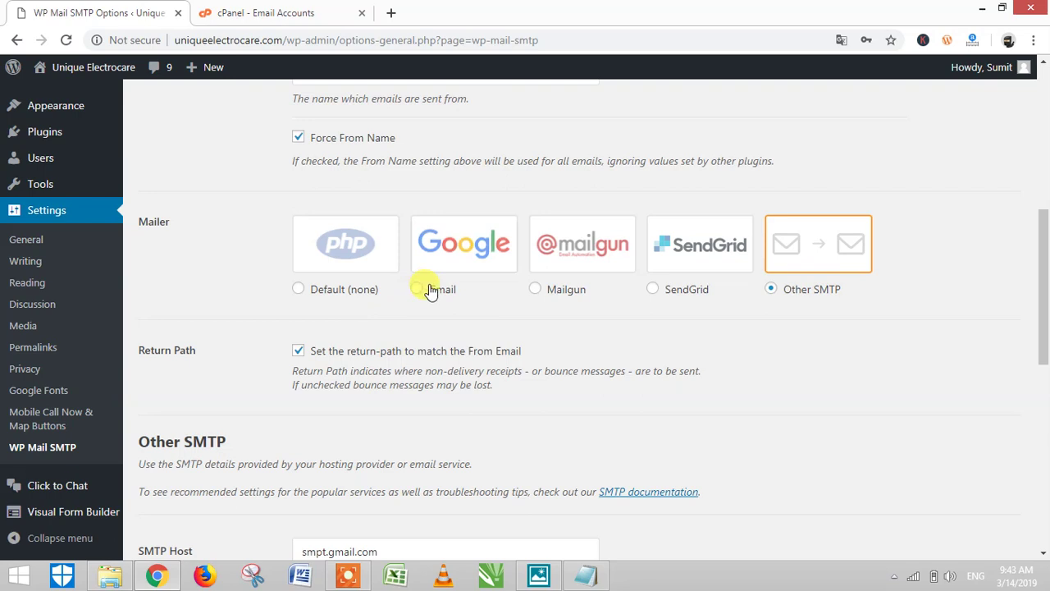
pyautogui.click(415, 290)
pyautogui.scroll(-3, 277, 356)
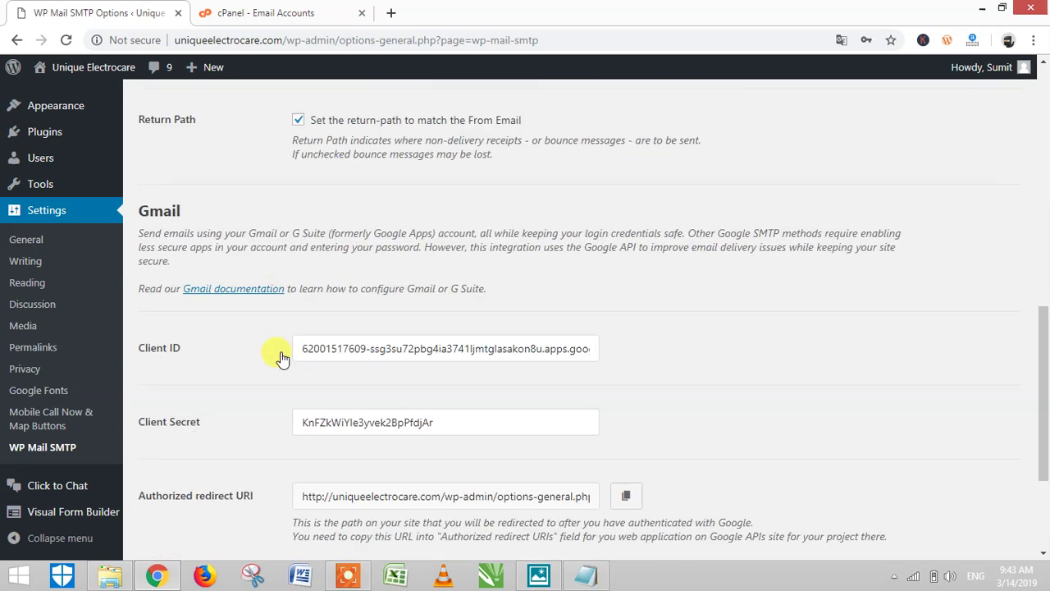
pyautogui.scroll(-2, 246, 320)
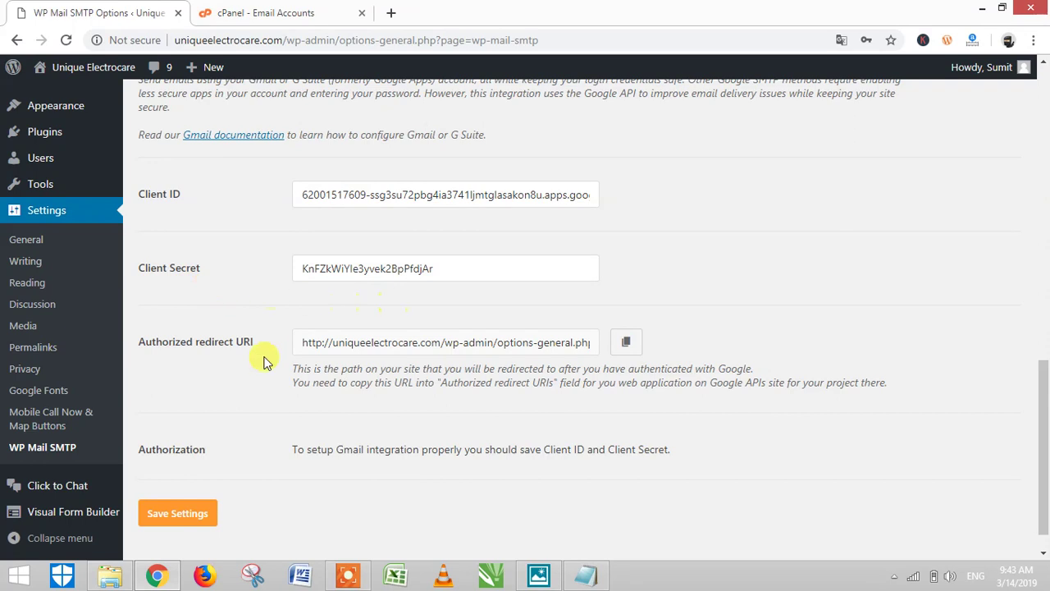
pyautogui.scroll(5, 344, 382)
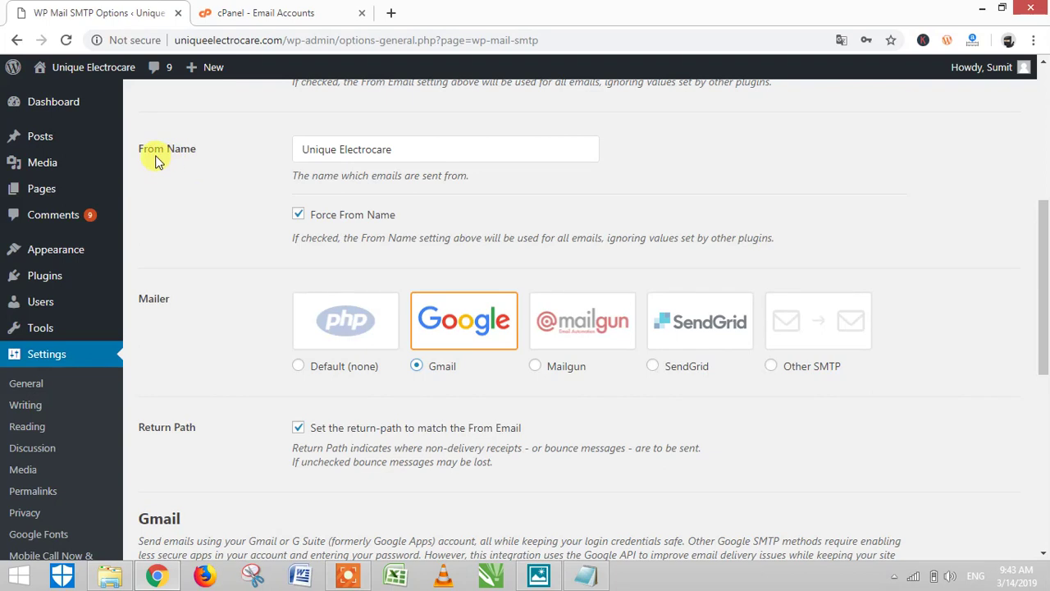
pyautogui.scroll(-3, 283, 340)
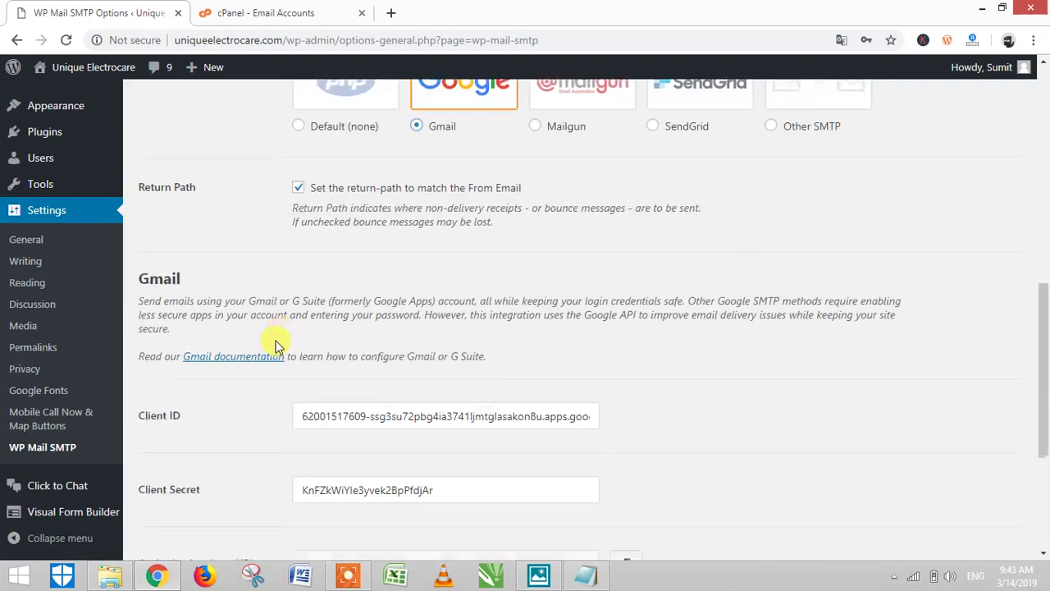
pyautogui.scroll(3, 277, 336)
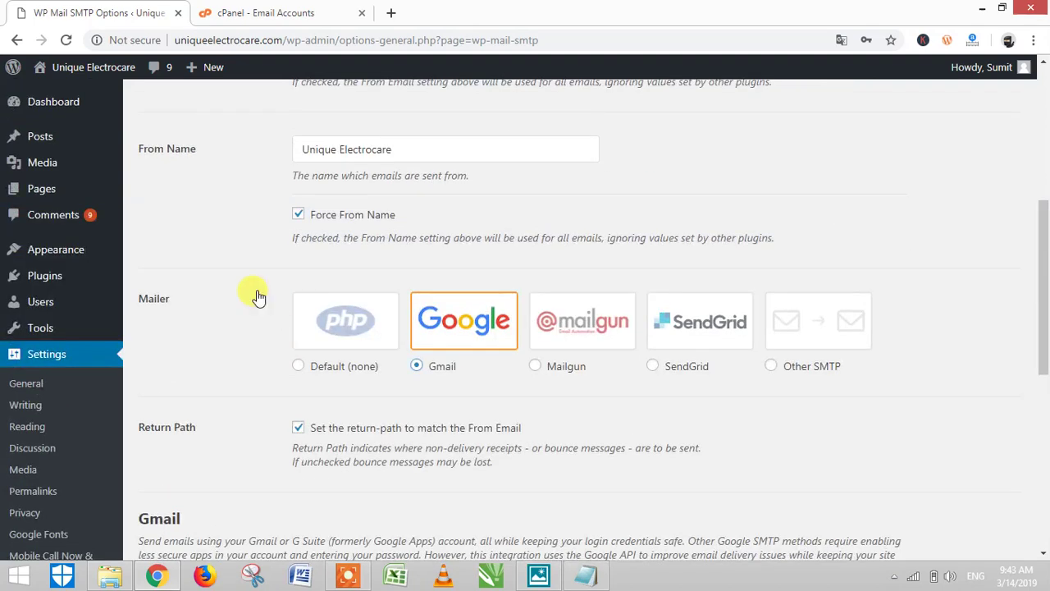
pyautogui.scroll(-4, 245, 326)
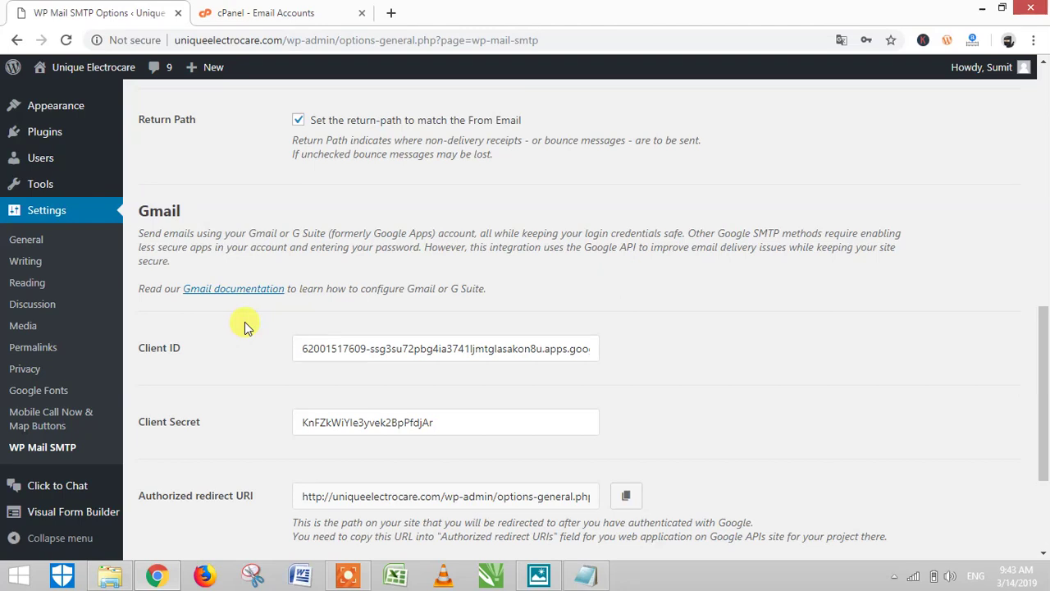
# - Open the Feedback Us form for editing from the Visual Form Builder forms list
pyautogui.moveTo(78, 510)
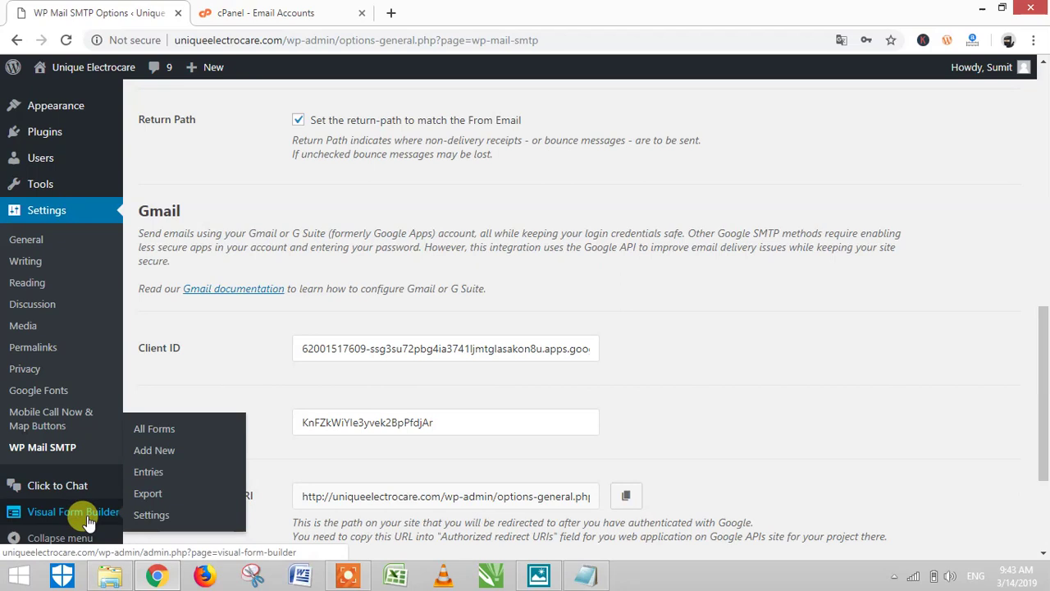
pyautogui.click(88, 523)
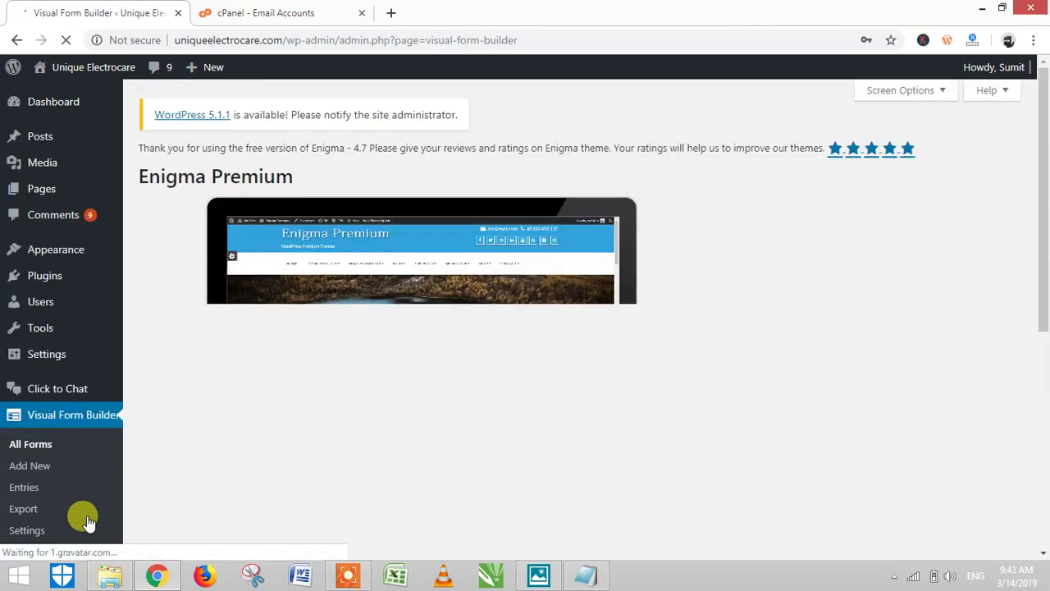
pyautogui.scroll(-4, 380, 398)
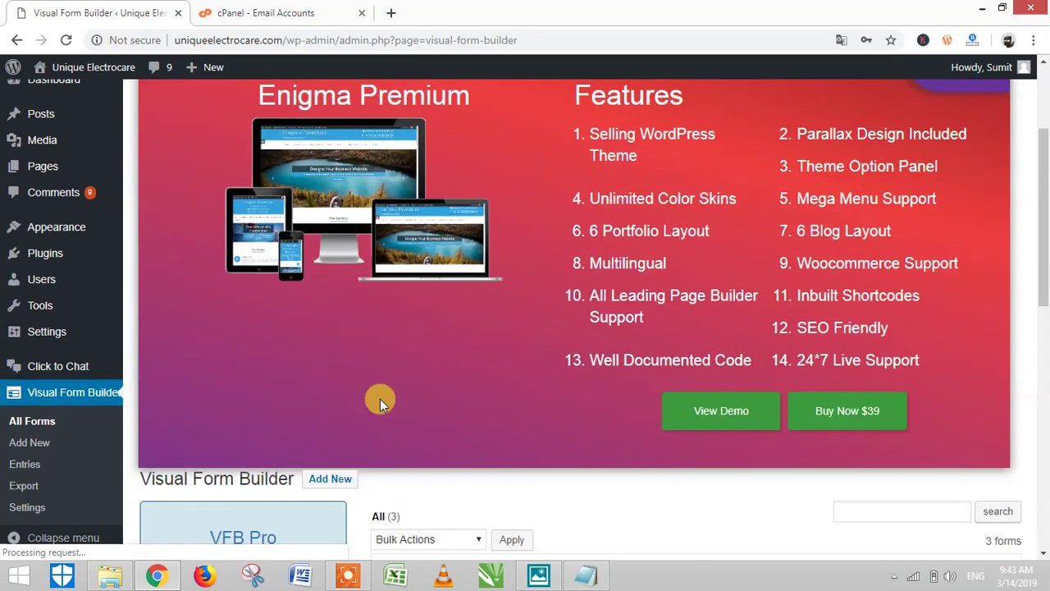
pyautogui.scroll(-3, 317, 422)
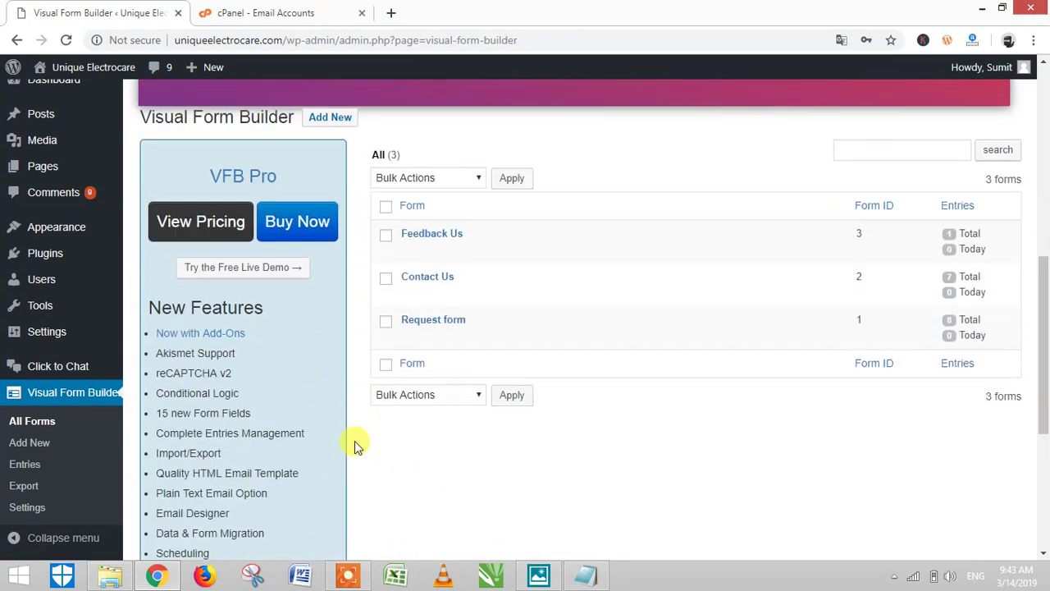
pyautogui.scroll(-2, 358, 446)
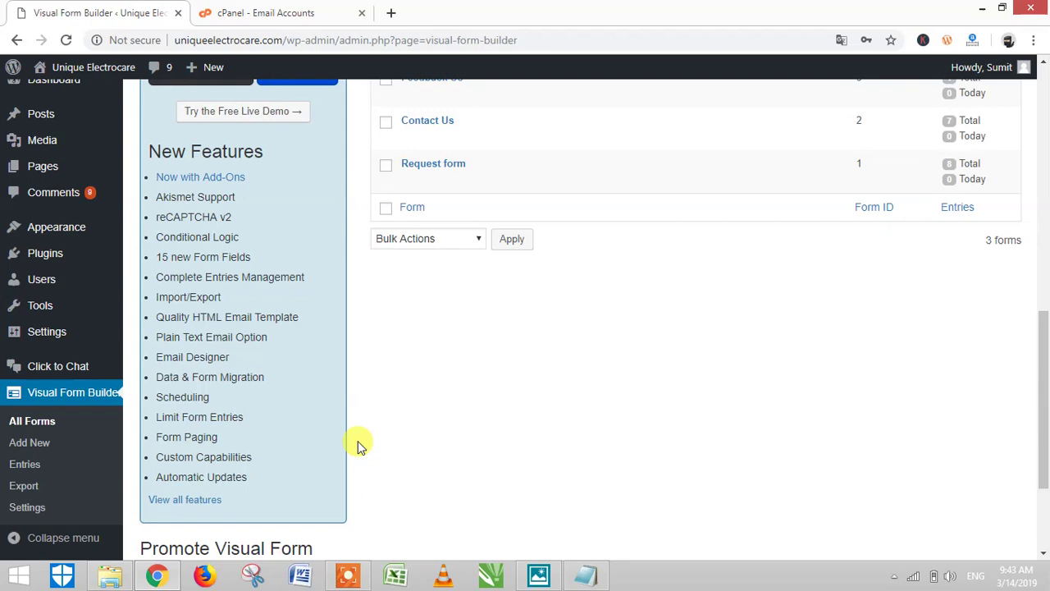
pyautogui.scroll(3, 358, 440)
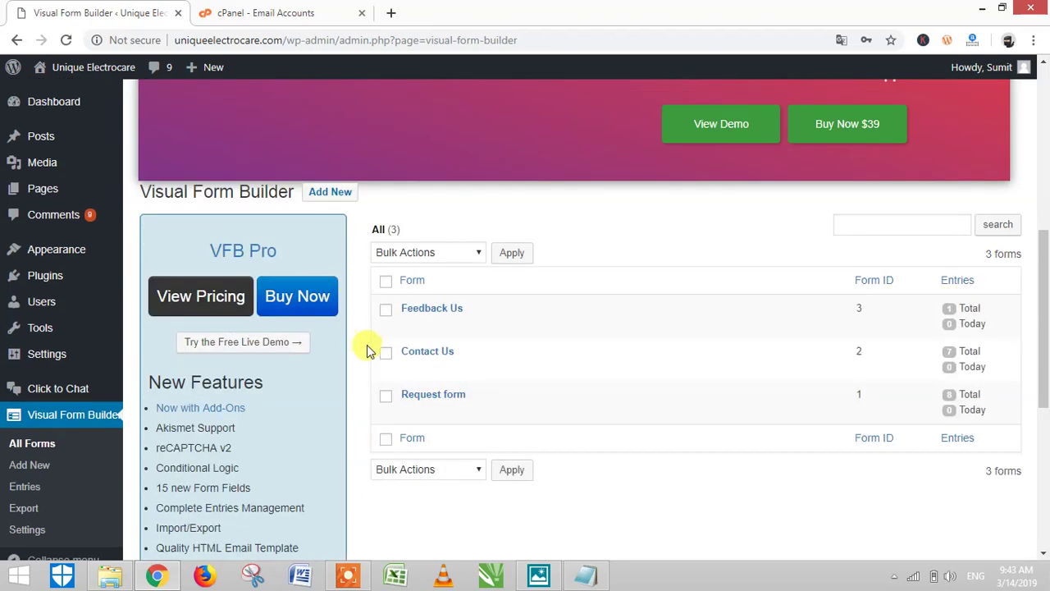
pyautogui.click(405, 311)
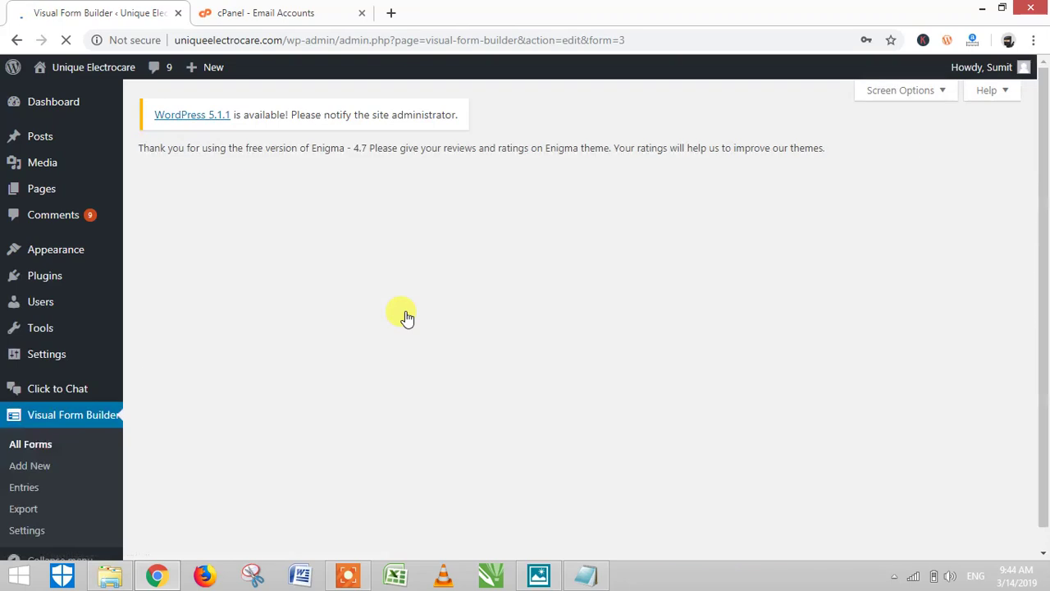
# - Expand the Email settings of the Feedback Us form and review the subject, sender name, reply-to and recipient fields
pyautogui.scroll(-3, 393, 364)
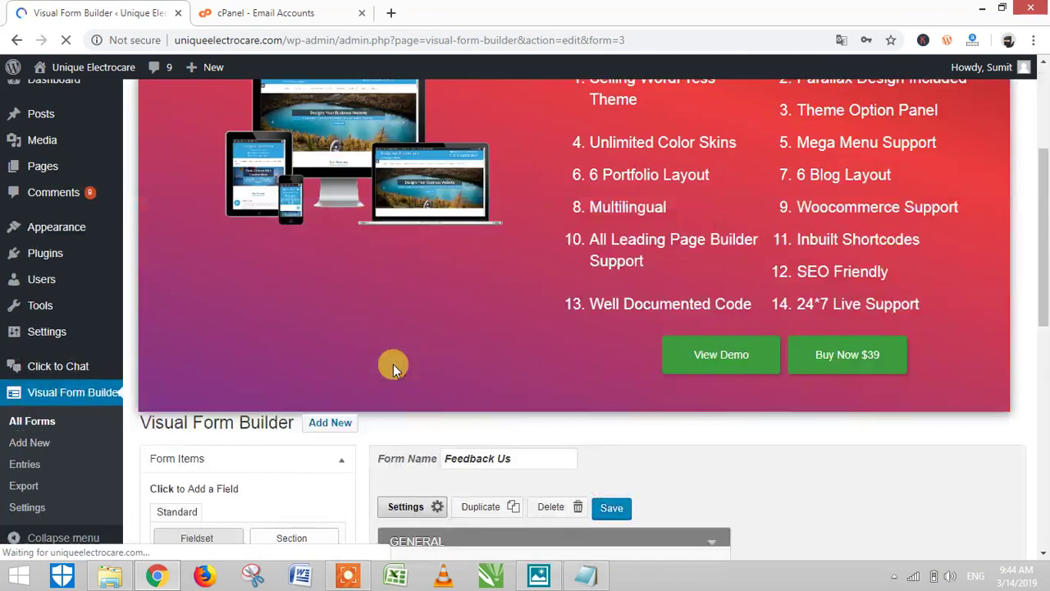
pyautogui.scroll(-2, 398, 393)
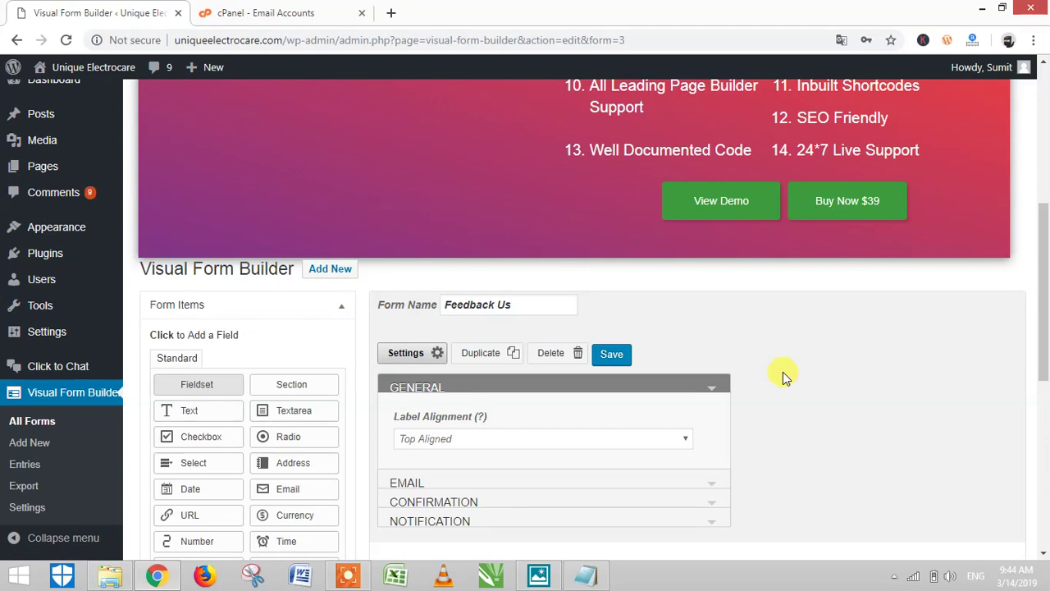
pyautogui.scroll(-1, 785, 382)
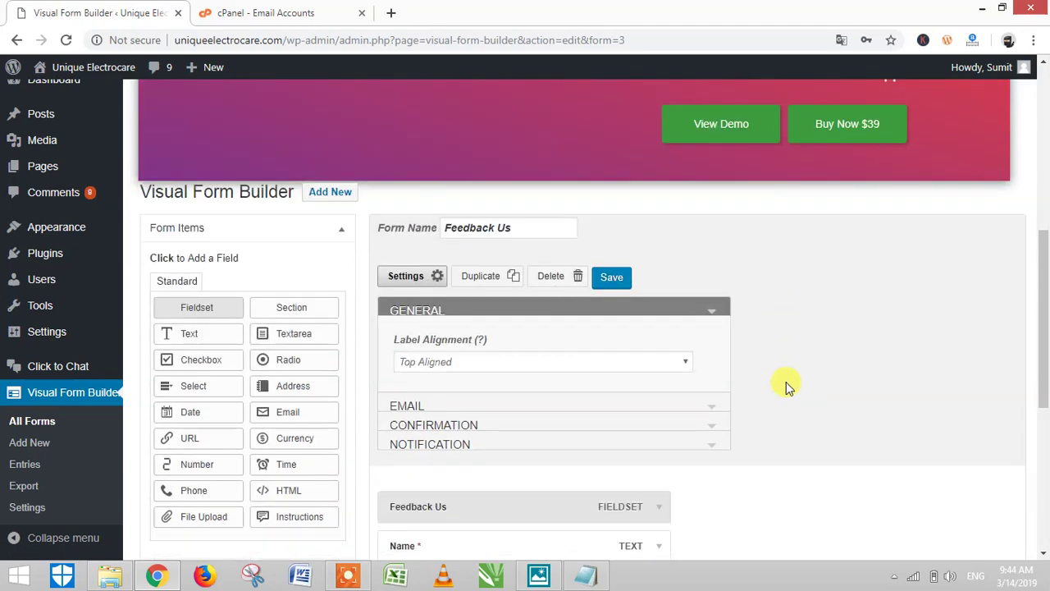
pyautogui.scroll(-2, 786, 381)
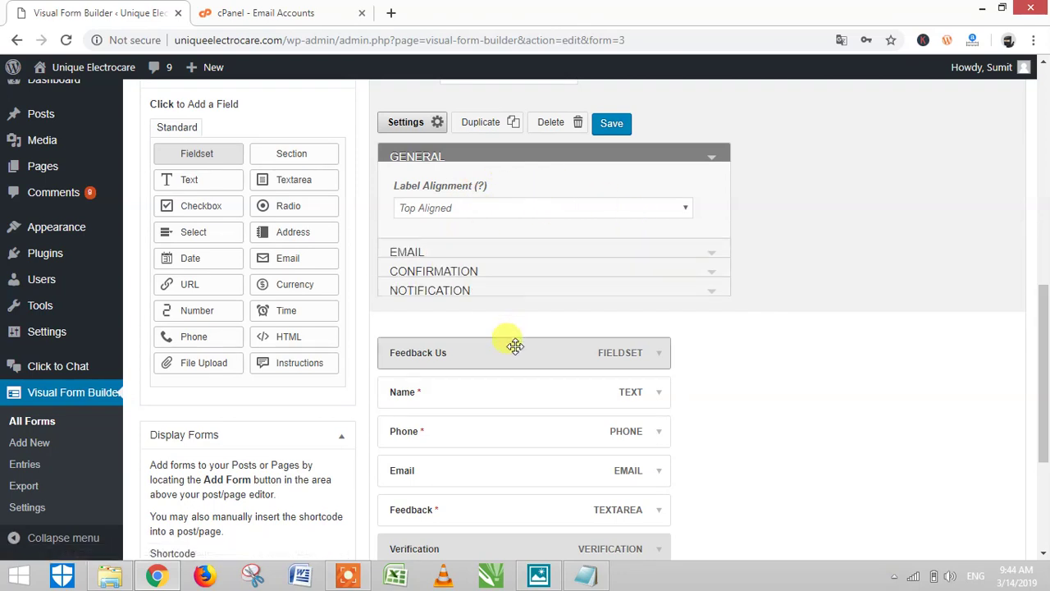
pyautogui.scroll(-1, 511, 345)
pyautogui.scroll(2, 517, 345)
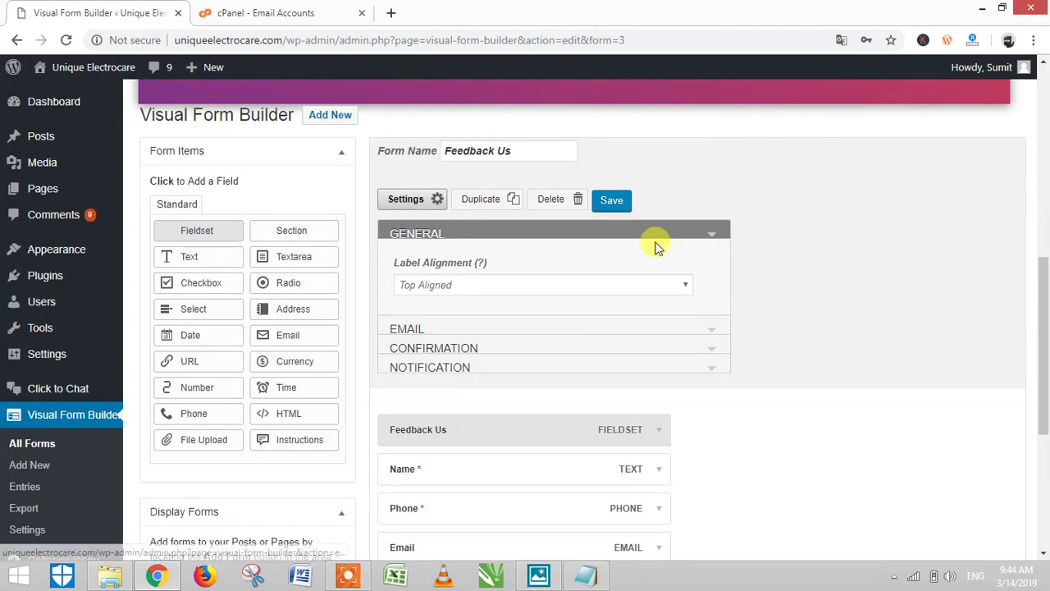
pyautogui.click(600, 328)
pyautogui.scroll(-1, 582, 326)
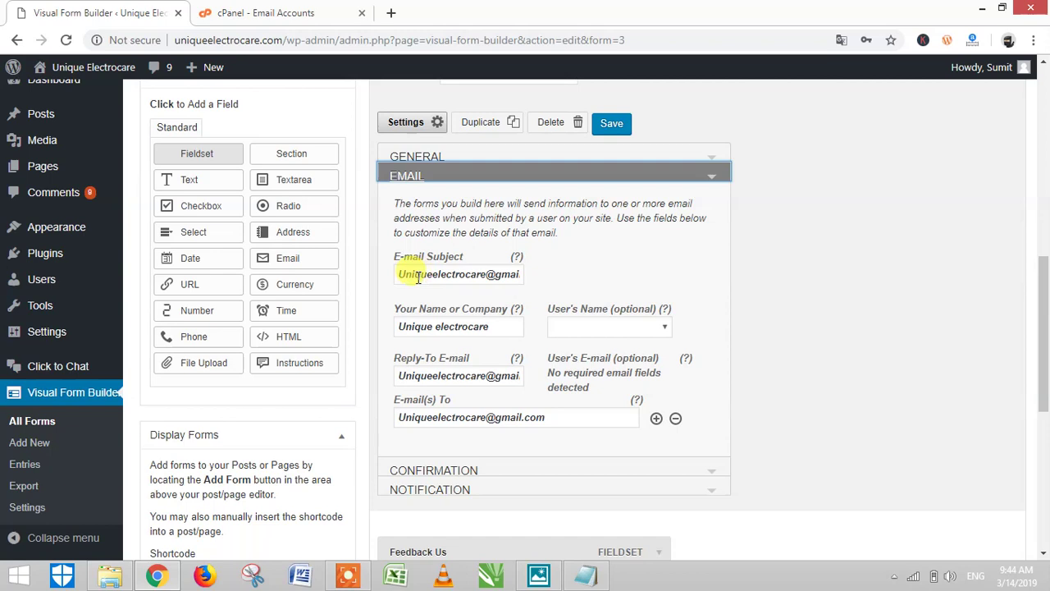
pyautogui.click(460, 276)
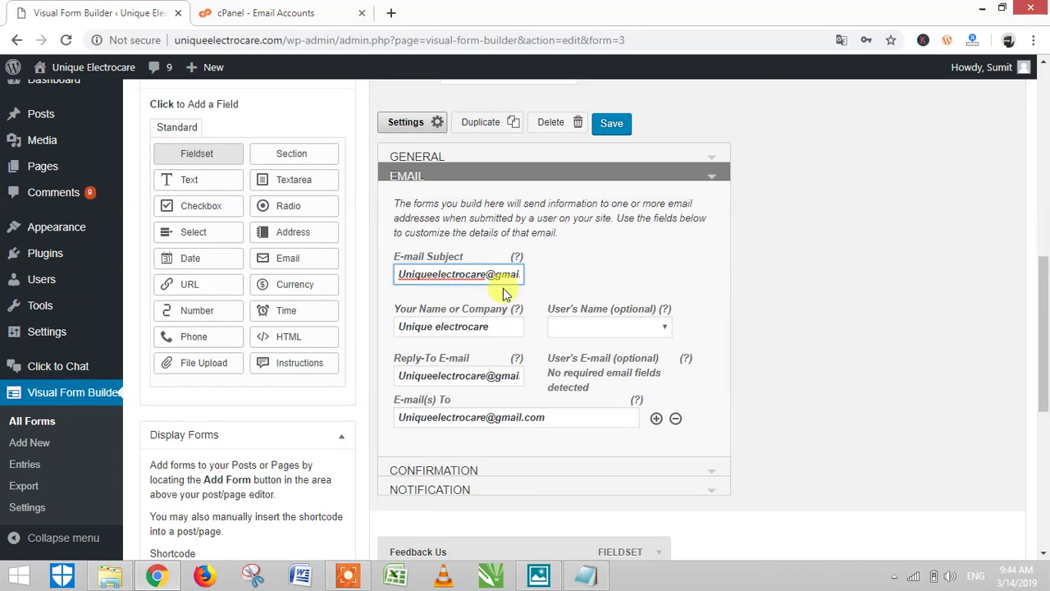
pyautogui.scroll(-1, 492, 304)
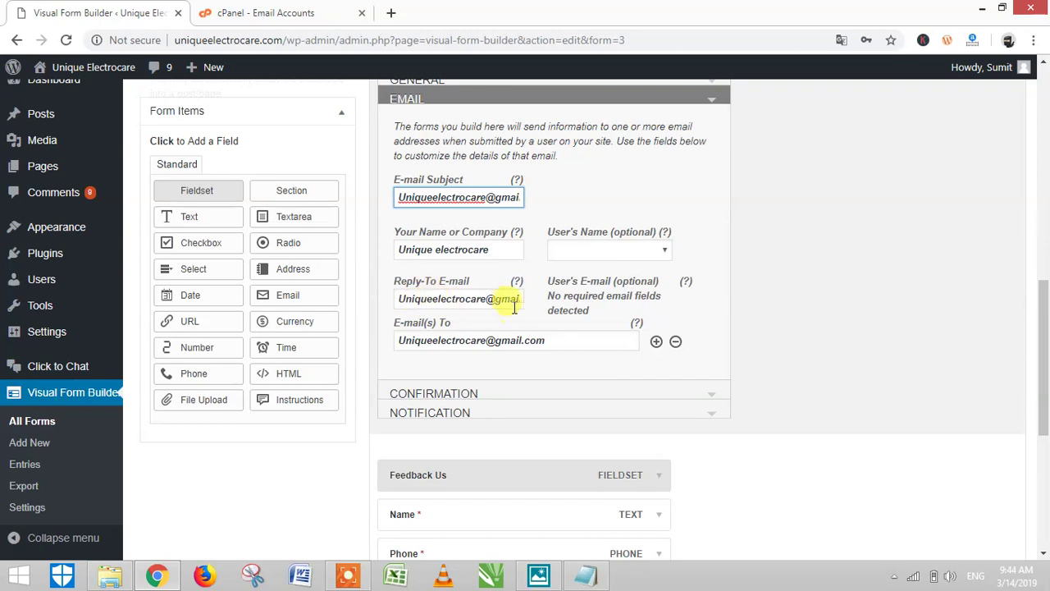
# - Switch to cPanel and review the existing accounts in the Email Accounts list
pyautogui.click(271, 13)
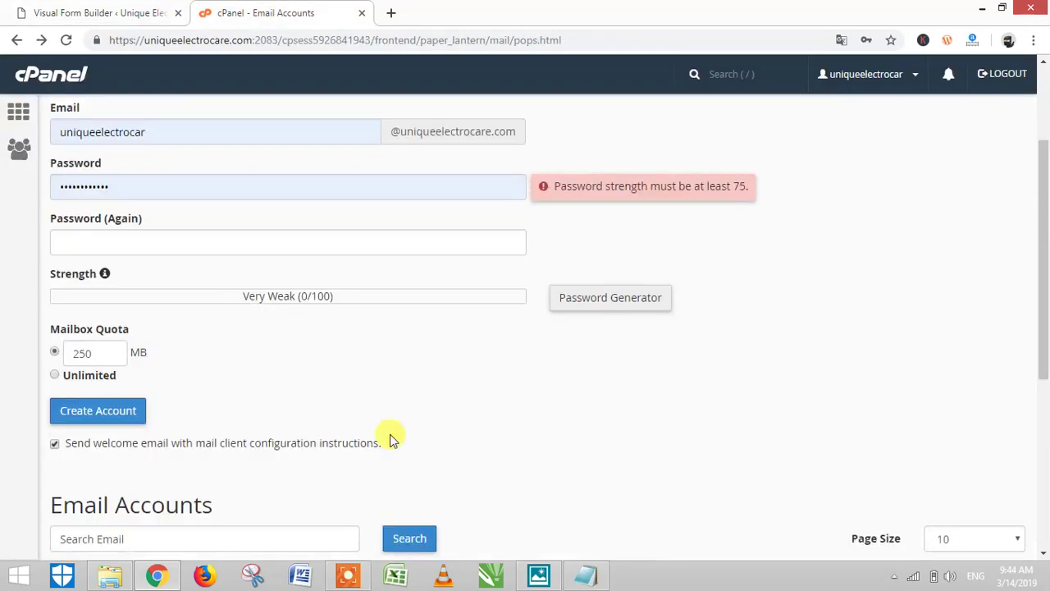
pyautogui.scroll(1, 99, 340)
pyautogui.scroll(-5, 304, 399)
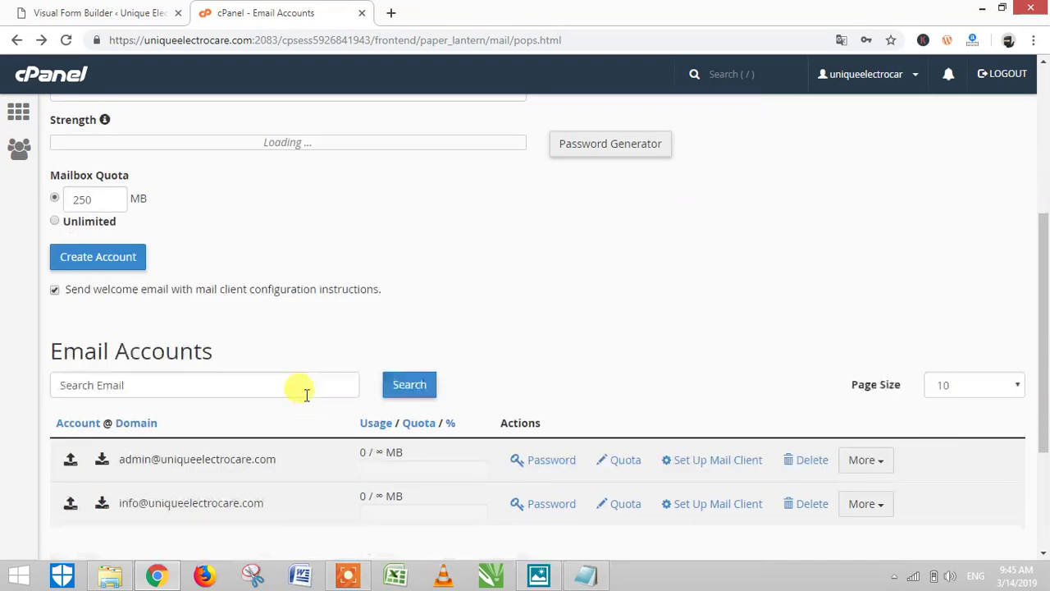
pyautogui.scroll(-1, 277, 388)
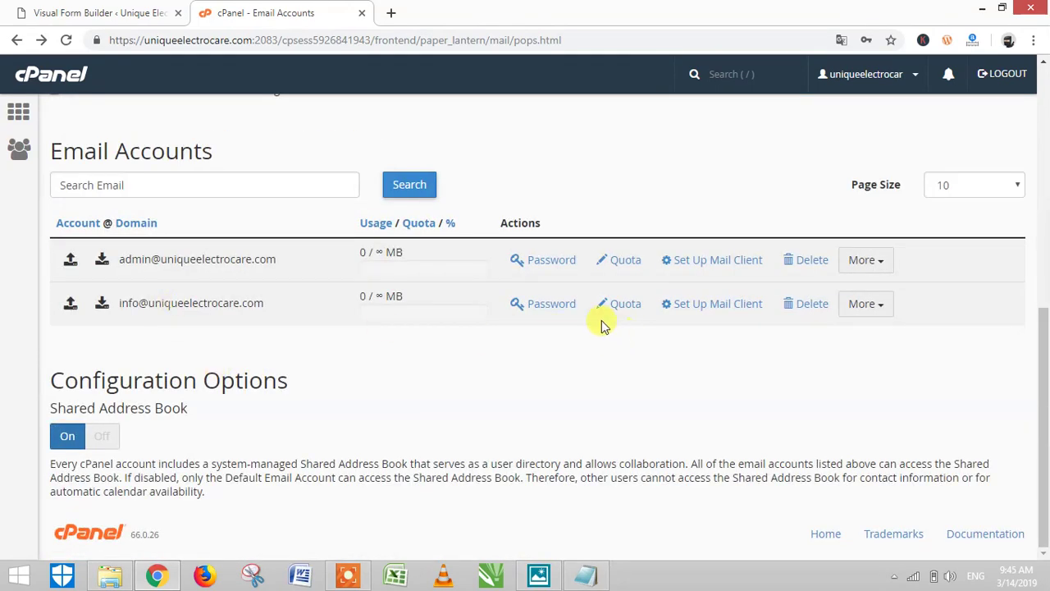
# - Return to the Feedback Us form in WordPress, check its fields and save the form
pyautogui.click(72, 11)
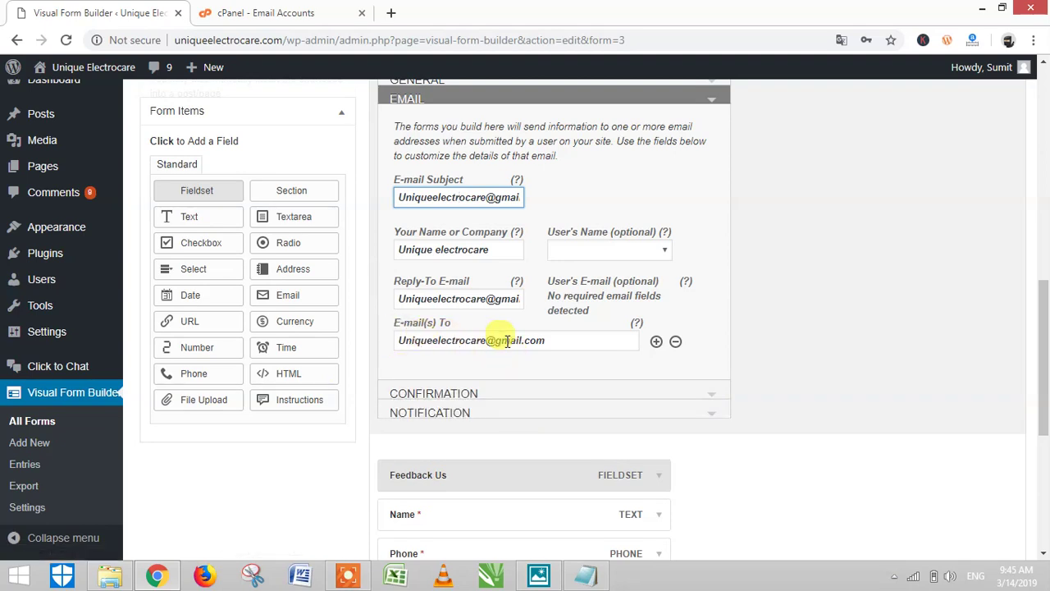
pyautogui.scroll(-4, 497, 415)
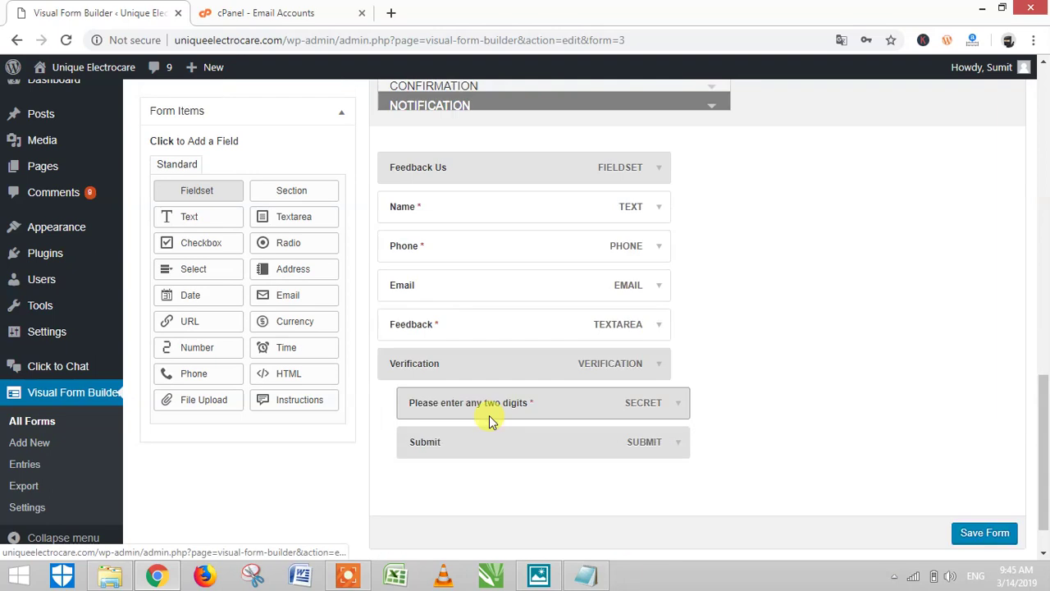
pyautogui.scroll(1, 548, 386)
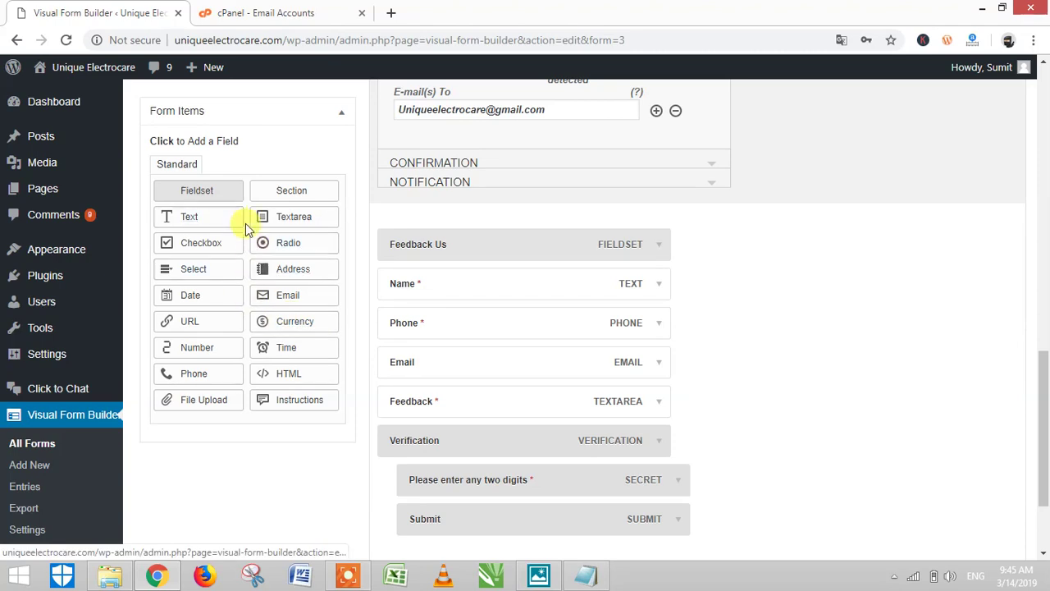
pyautogui.scroll(-3, 584, 332)
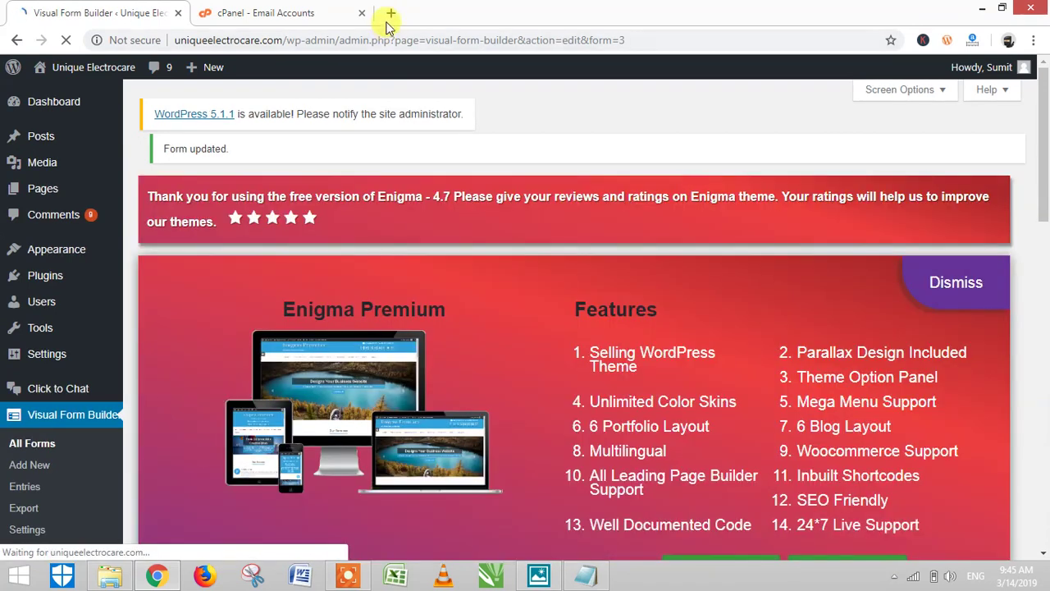
# - Open the website uniqueelectrocare.com in a new browser tab
pyautogui.click(390, 13)
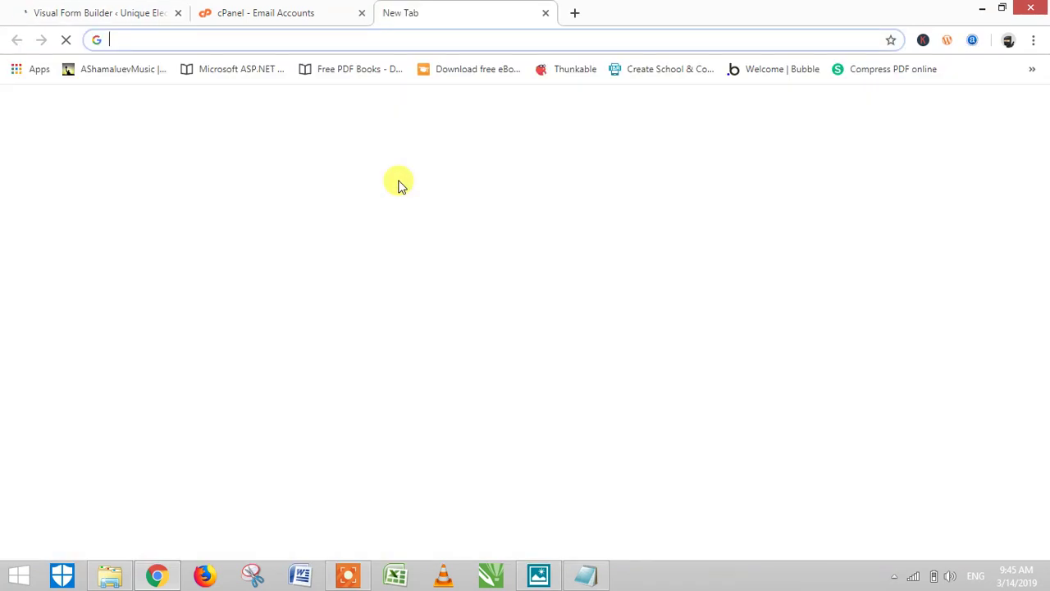
pyautogui.write('univ')
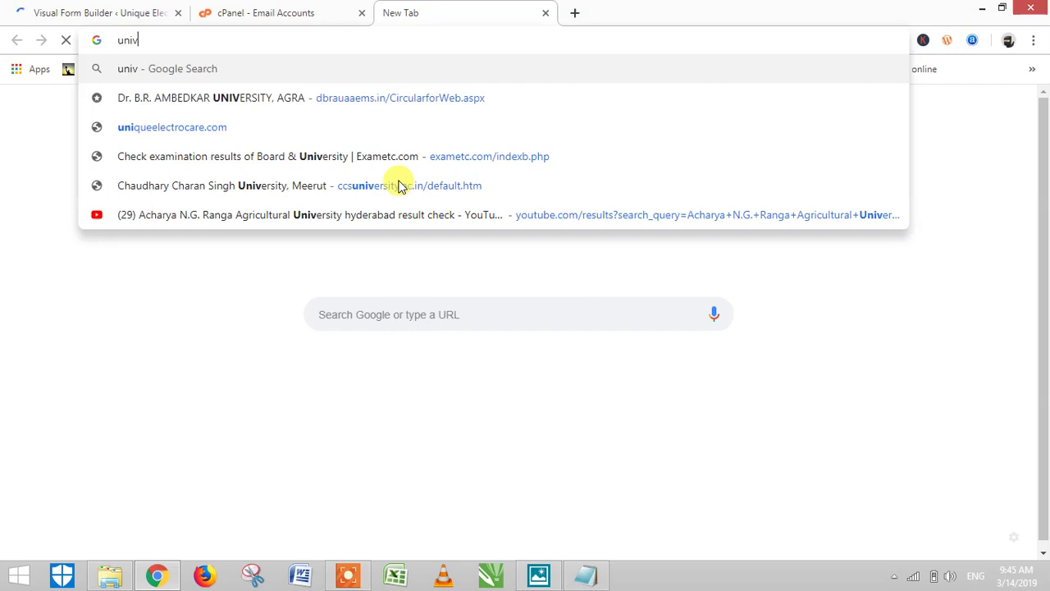
pyautogui.press('BackSpace')
pyautogui.press('BackSpace')
pyautogui.press('BackSpace')
pyautogui.press('BackSpace')
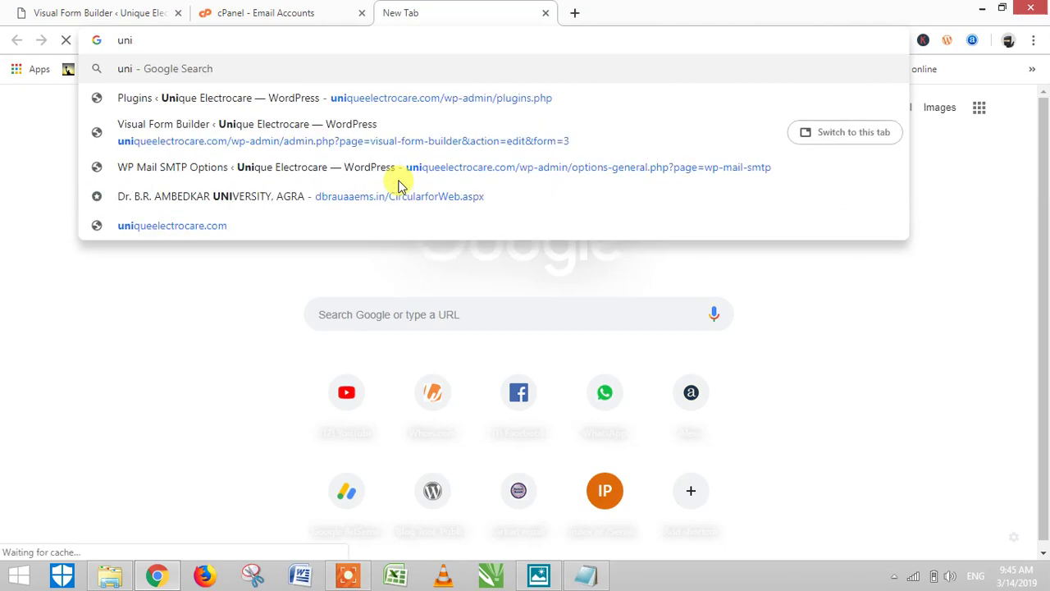
pyautogui.write('uniqueelectrocare.com/wp-admin/plugins.php')
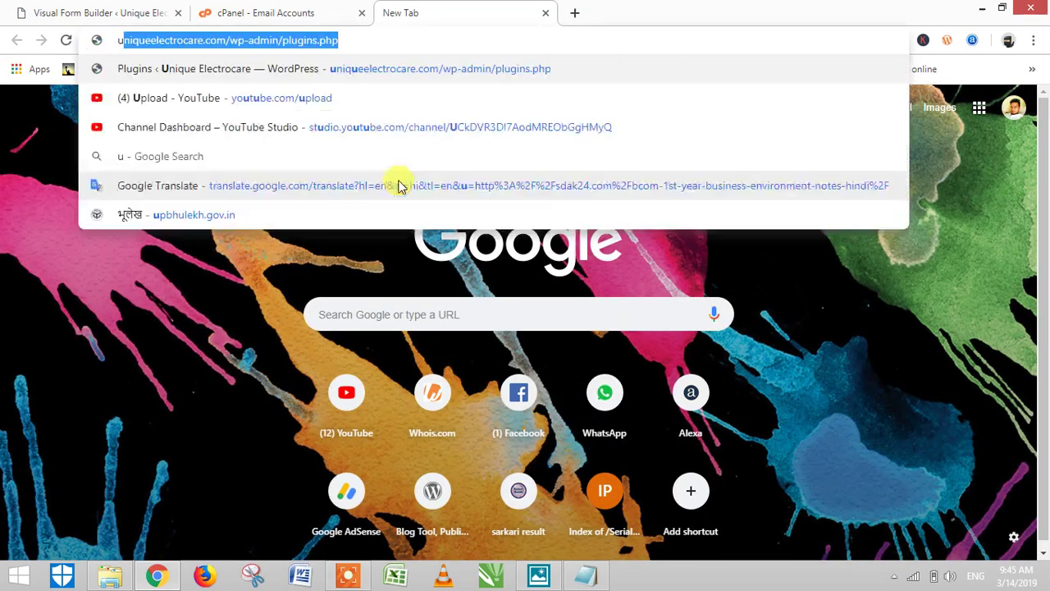
pyautogui.press('End')
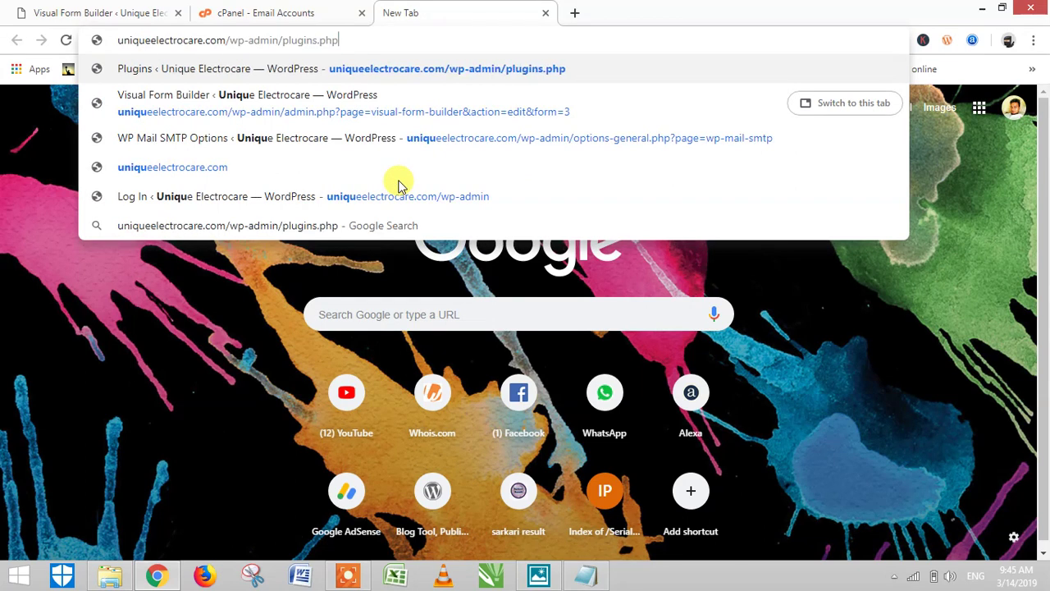
pyautogui.press('BackSpace')
pyautogui.press('BackSpace')
pyautogui.press('BackSpace')
pyautogui.press('BackSpace')
pyautogui.press('BackSpace')
pyautogui.press('BackSpace')
pyautogui.press('BackSpace')
pyautogui.press('BackSpace')
pyautogui.press('BackSpace')
pyautogui.press('BackSpace')
pyautogui.press('BackSpace')
pyautogui.press('BackSpace')
pyautogui.press('BackSpace')
pyautogui.press('BackSpace')
pyautogui.press('BackSpace')
pyautogui.press('BackSpace')
pyautogui.press('BackSpace')
pyautogui.press('BackSpace')
pyautogui.press('BackSpace')
pyautogui.press('BackSpace')
pyautogui.press('BackSpace')
pyautogui.press('BackSpace')
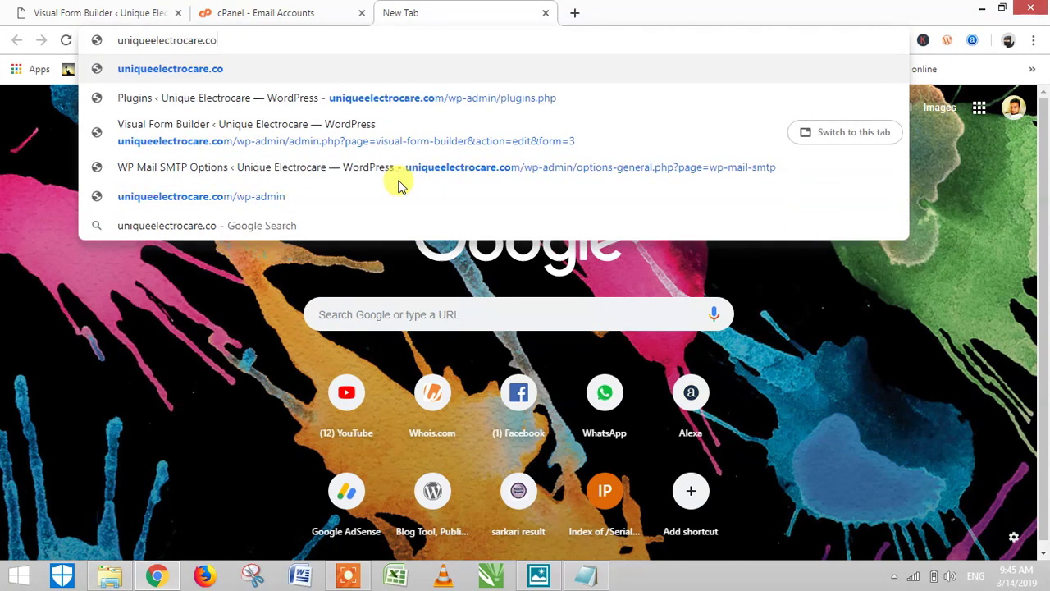
pyautogui.write('m')
pyautogui.press('Return')
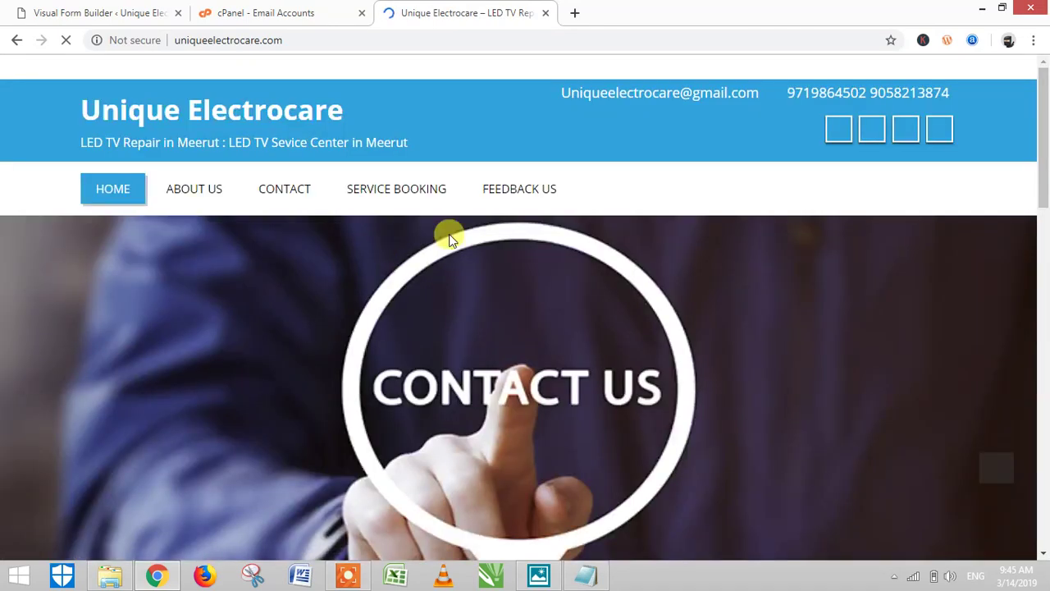
# - Open the site's Contact page from the home page and review the Contact Us form down to its verification section
pyautogui.scroll(-3, 328, 227)
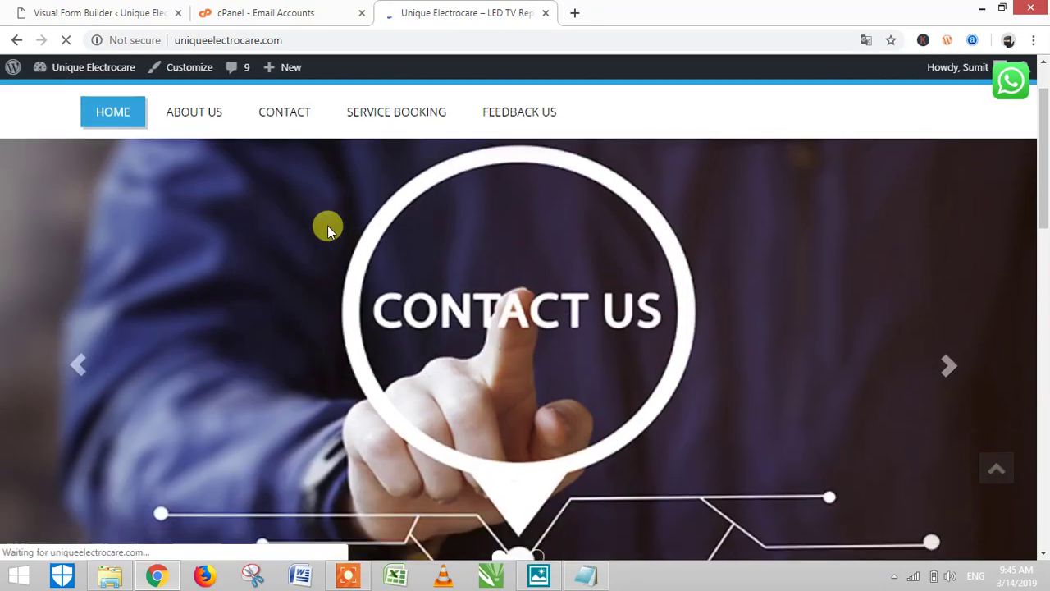
pyautogui.scroll(-5, 327, 225)
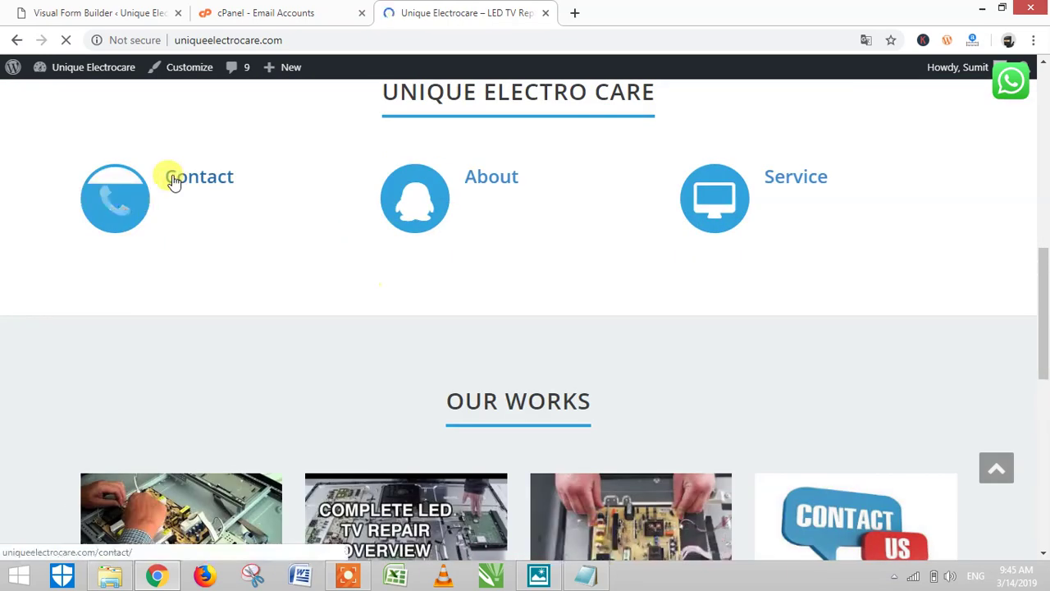
pyautogui.click(174, 182)
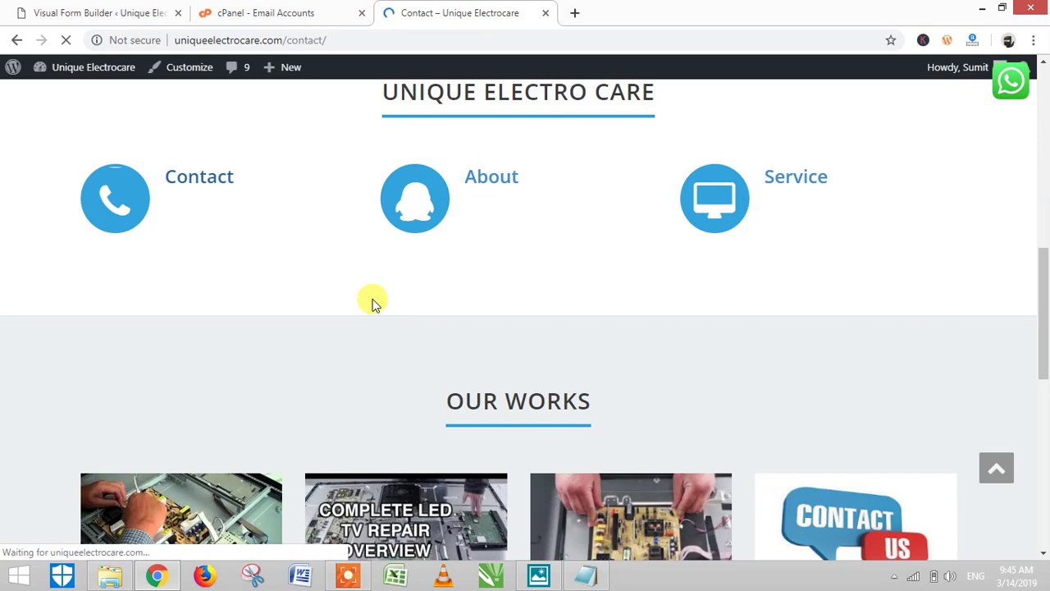
pyautogui.scroll(-5, 365, 306)
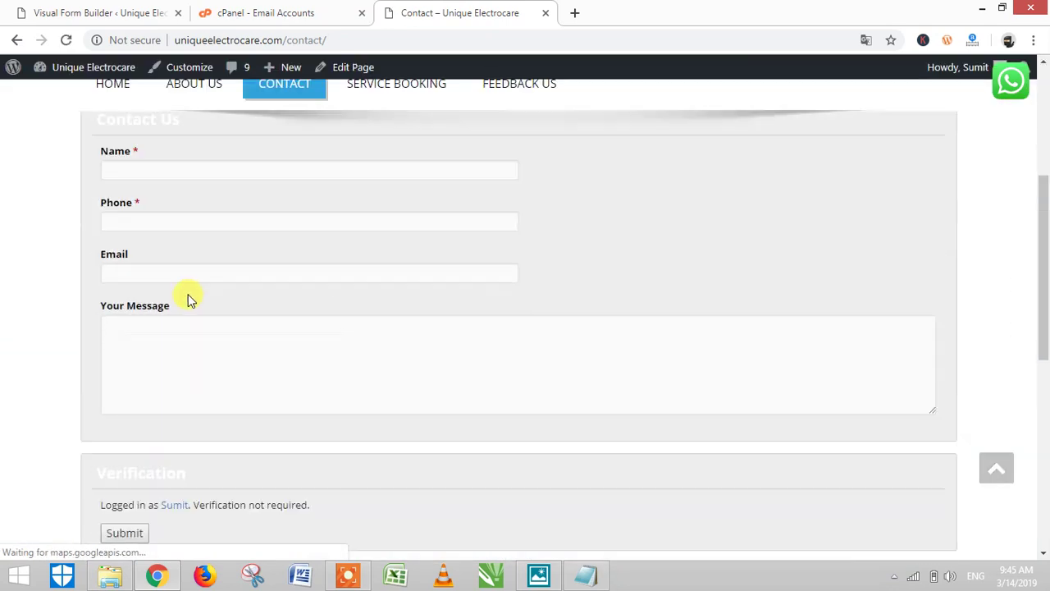
pyautogui.scroll(-2, 364, 356)
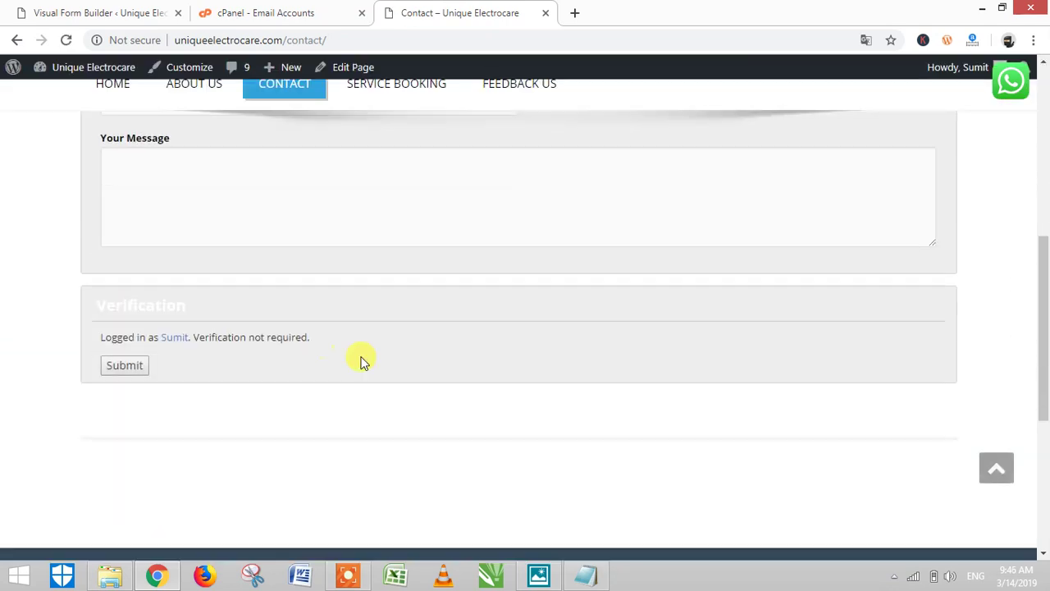
pyautogui.scroll(7, 363, 356)
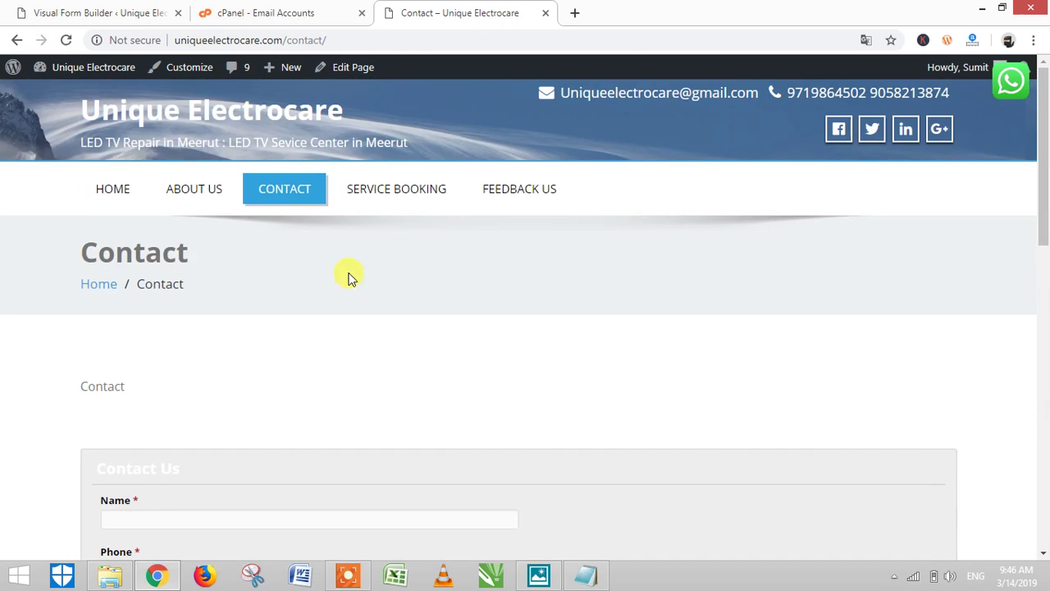
# - Open the Service Booking page and review the booking form's product options and address fields
pyautogui.click(375, 199)
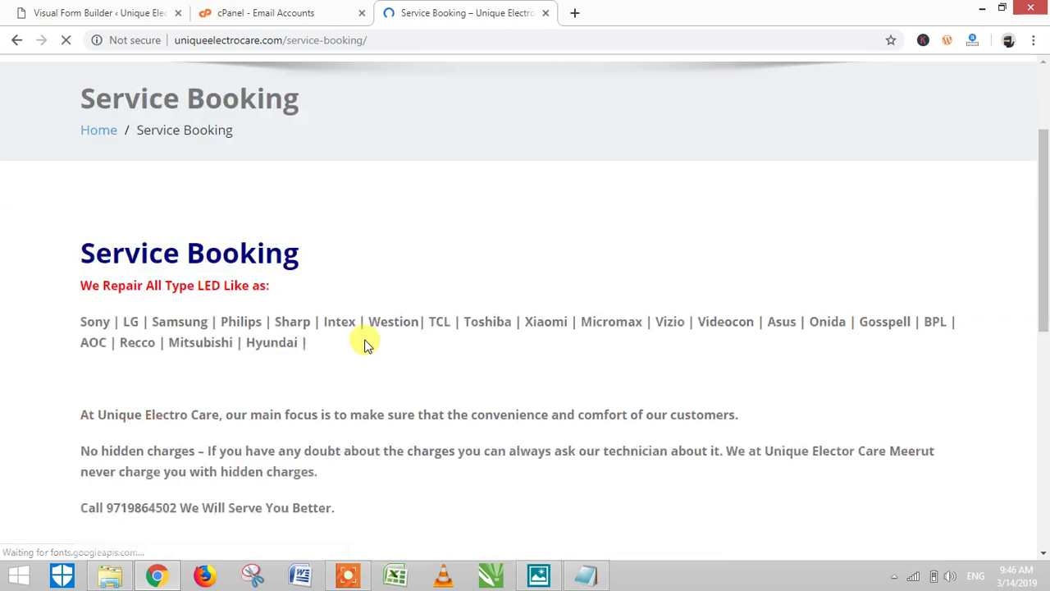
pyautogui.scroll(-5, 340, 342)
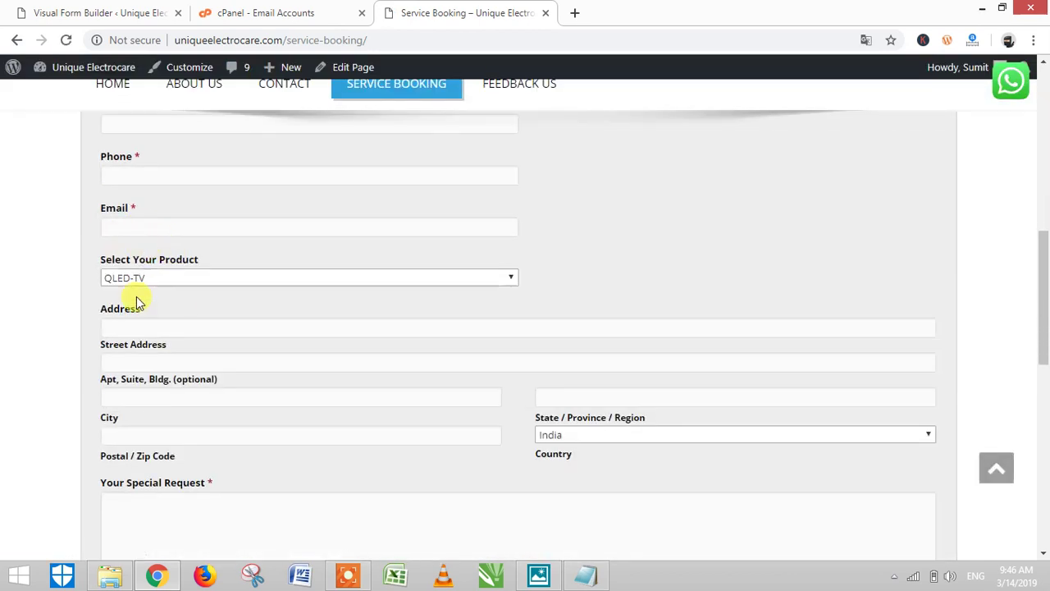
pyautogui.click(159, 277)
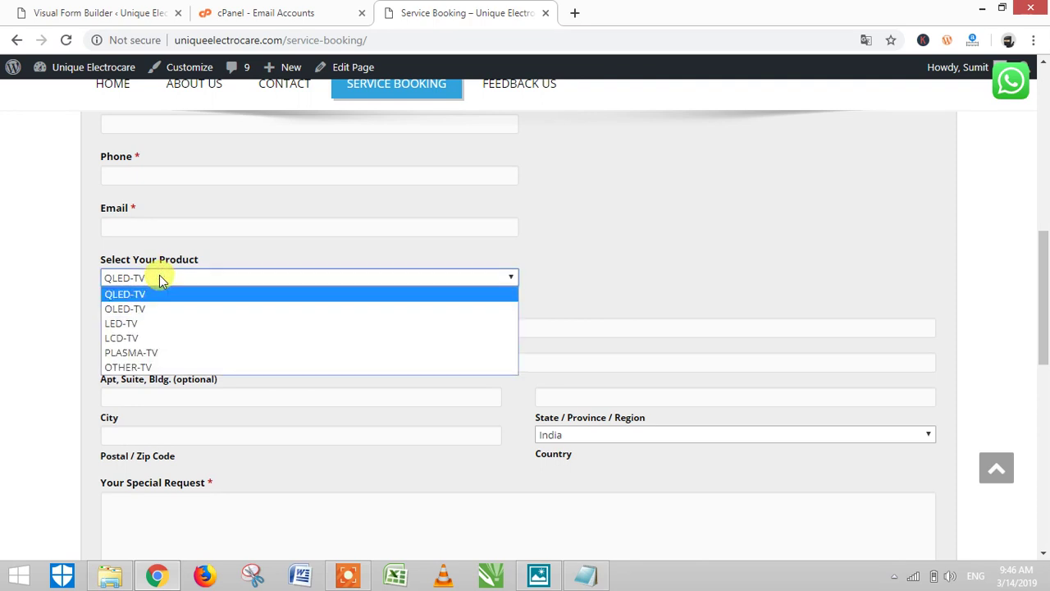
pyautogui.click(162, 277)
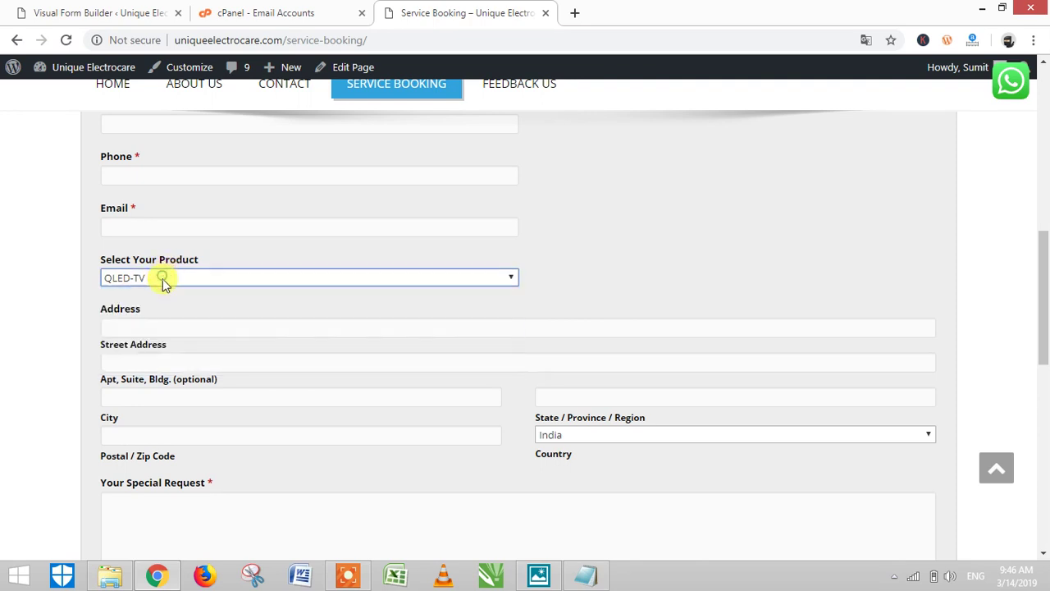
pyautogui.scroll(-2, 134, 316)
pyautogui.click(163, 174)
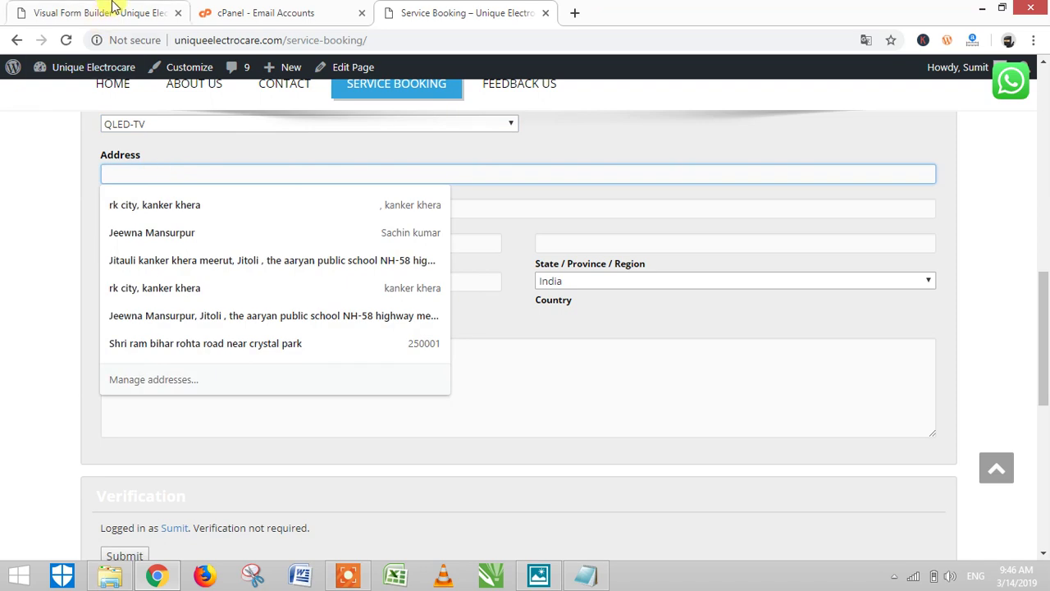
# - Check the Feedback Us form's email settings in WordPress again and switch to the Email Accounts page in cPanel
pyautogui.click(113, 10)
pyautogui.scroll(-8, 311, 312)
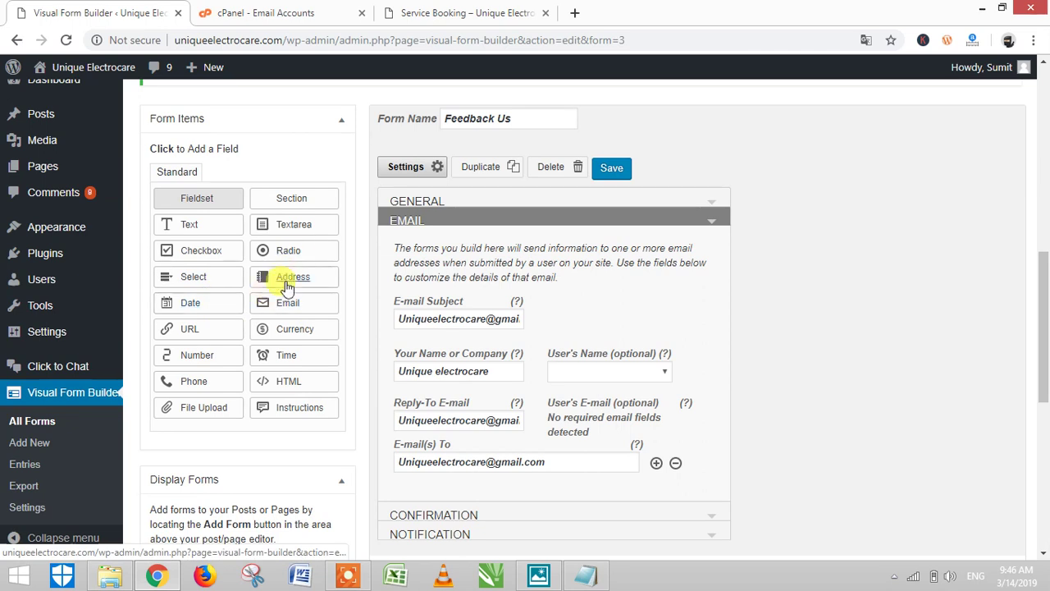
pyautogui.click(264, 12)
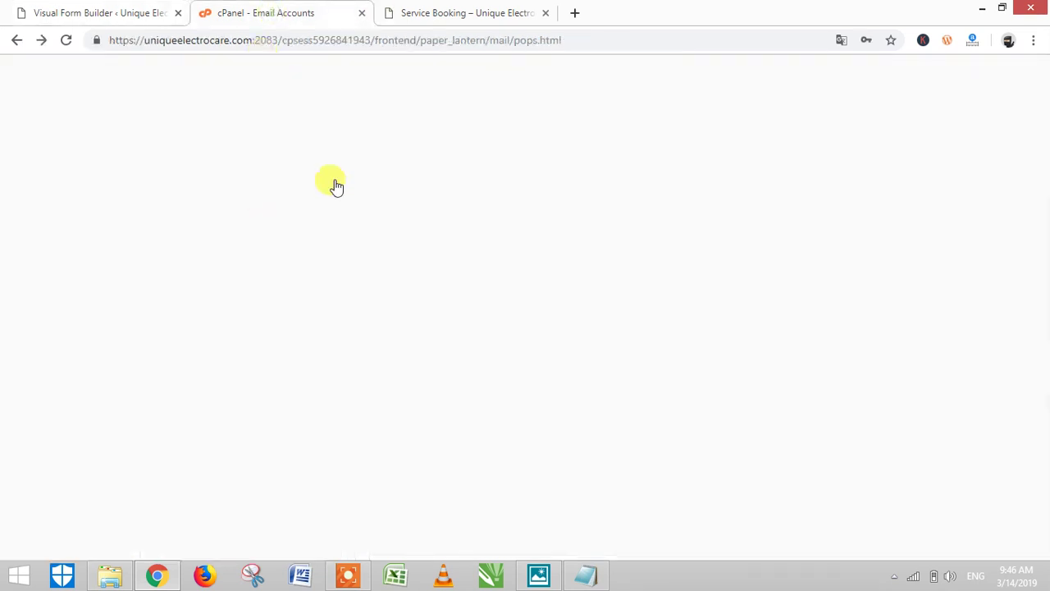
# - Review the rest of the Service Booking form, including its verification section, and return to the Feedback Us form settings in WordPress
pyautogui.click(414, 12)
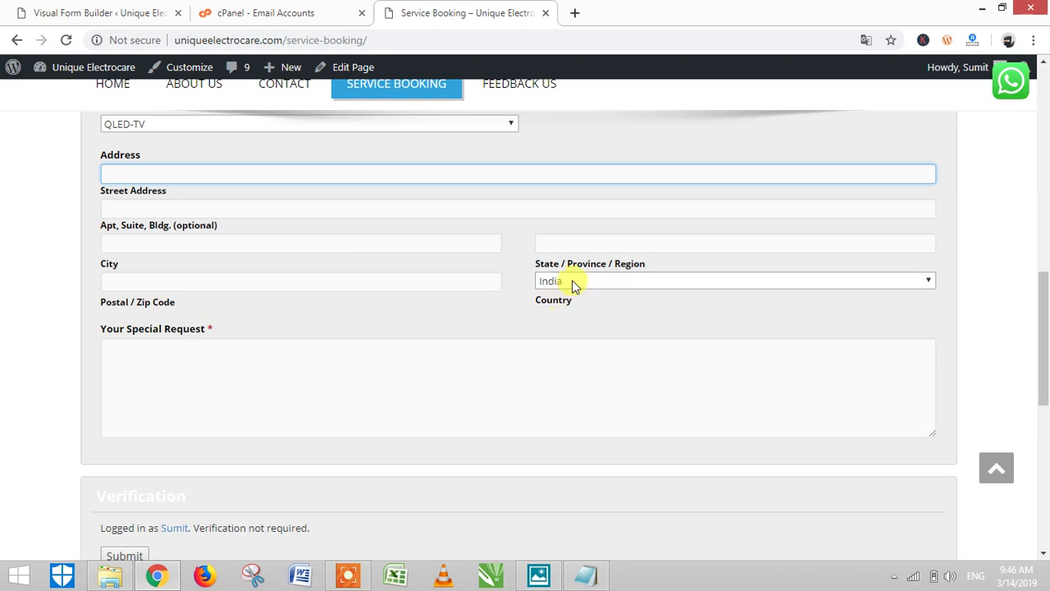
pyautogui.scroll(-2, 476, 281)
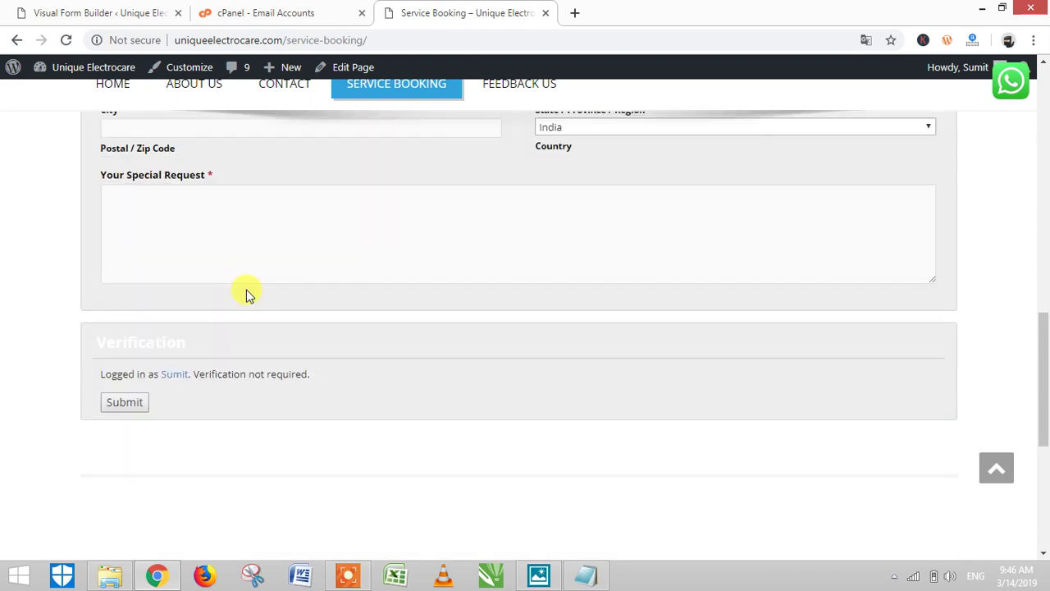
pyautogui.scroll(-1, 62, 261)
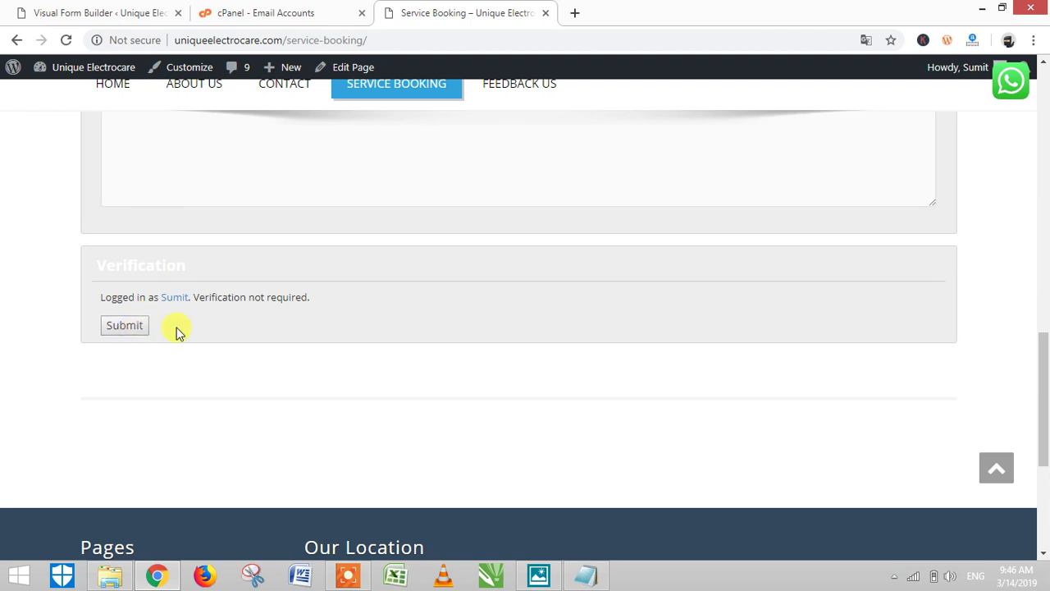
pyautogui.scroll(1, 82, 359)
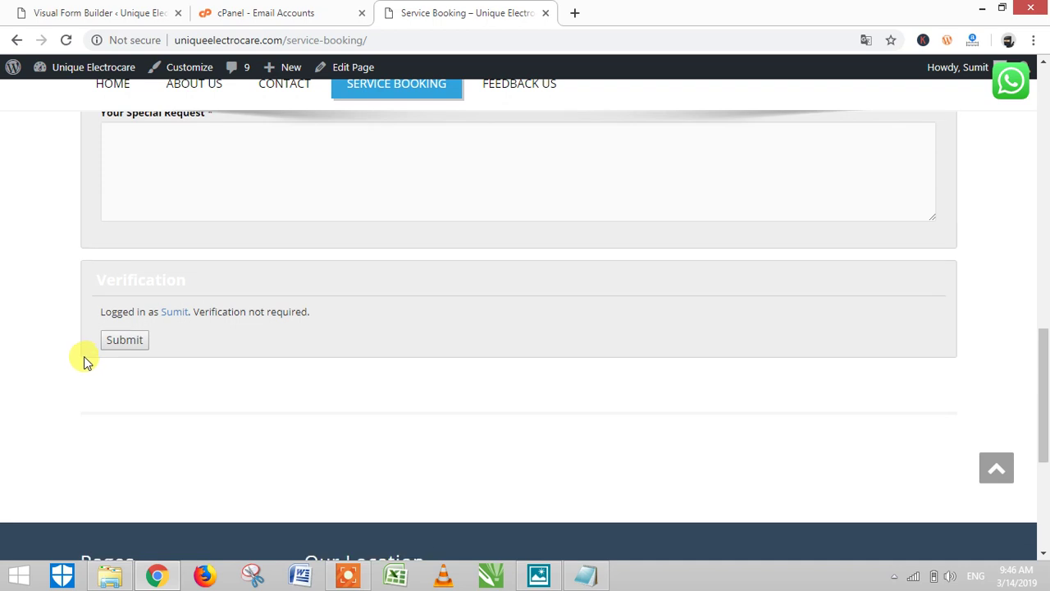
pyautogui.scroll(7, 85, 361)
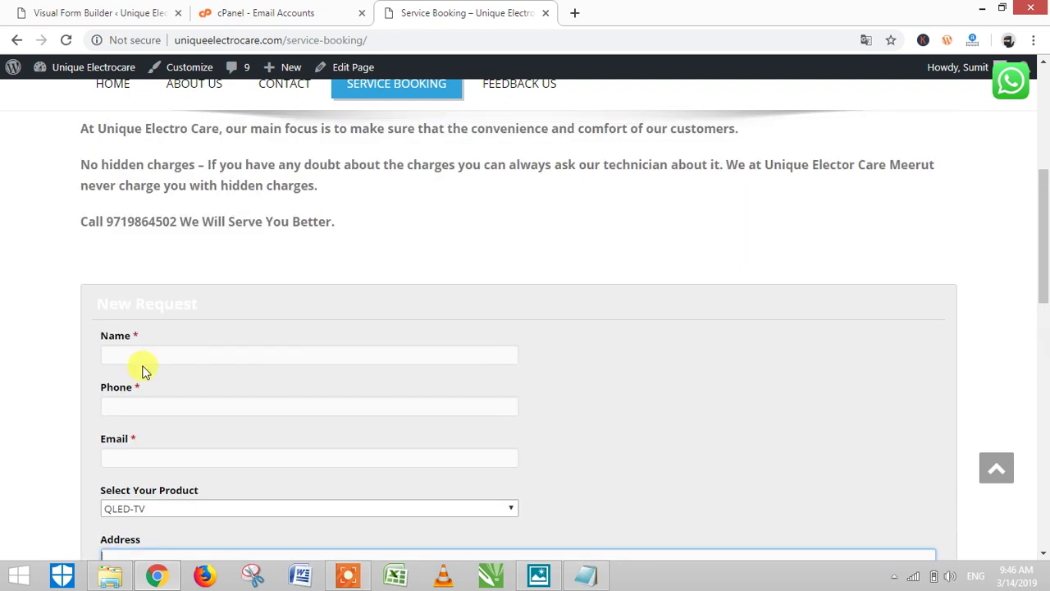
pyautogui.scroll(5, 145, 361)
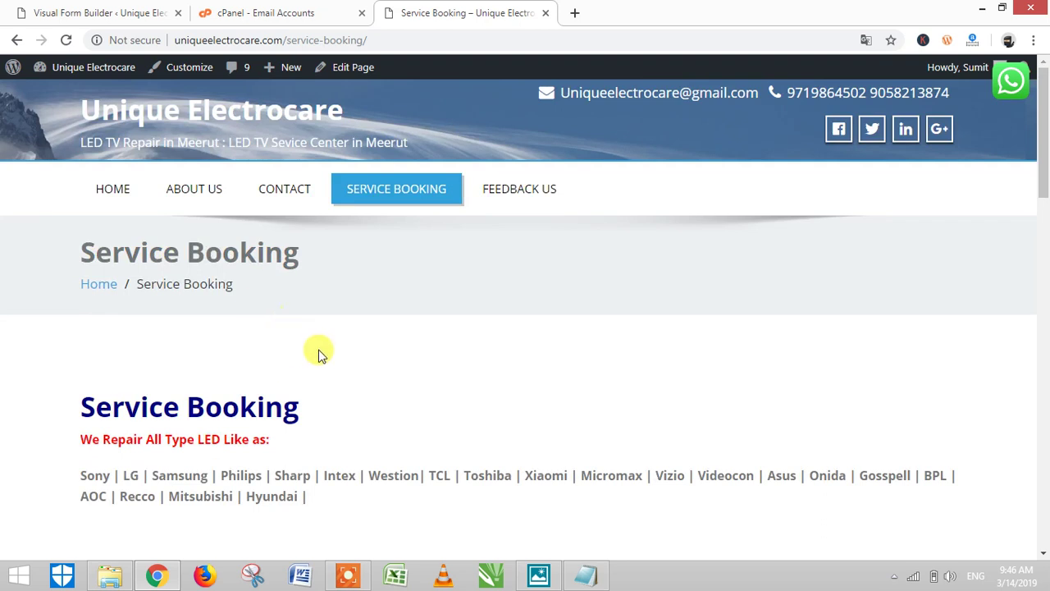
pyautogui.click(279, 15)
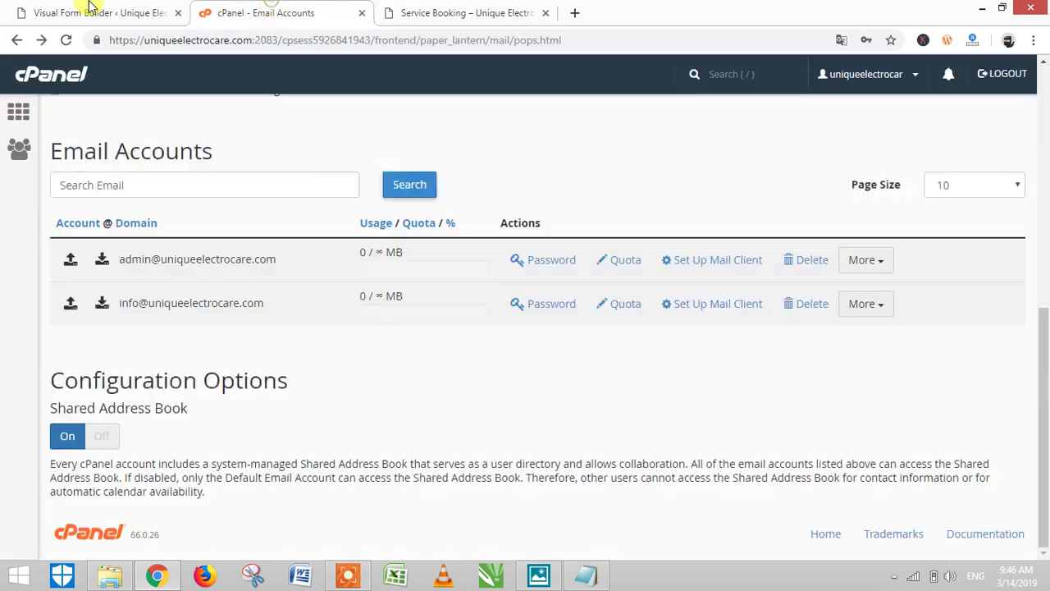
pyautogui.click(82, 10)
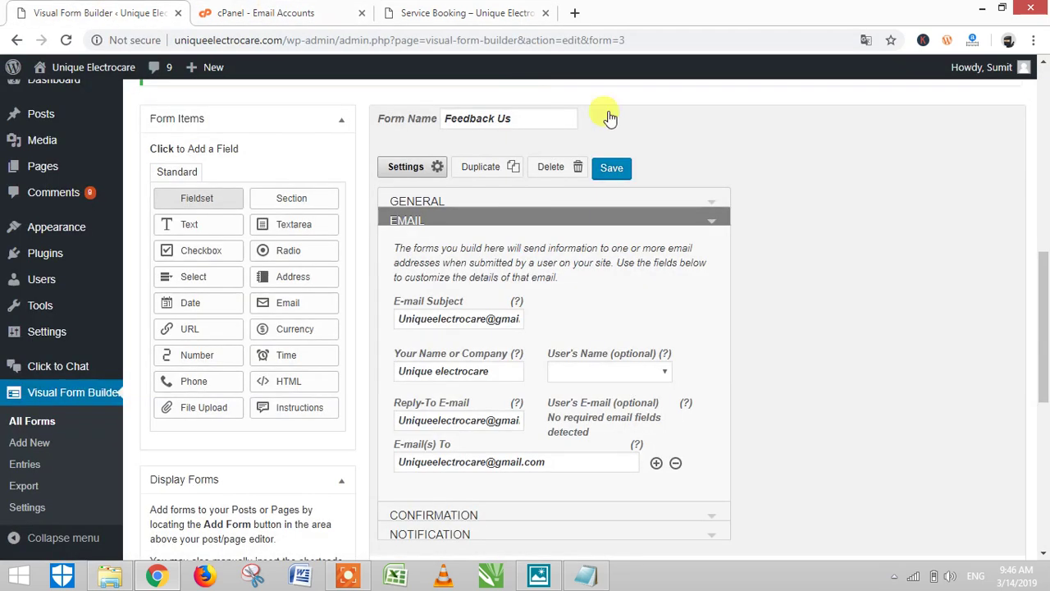
# - Open the Web Help YouTube channel at youtube.com/webhelps in a new browser tab
pyautogui.click(572, 13)
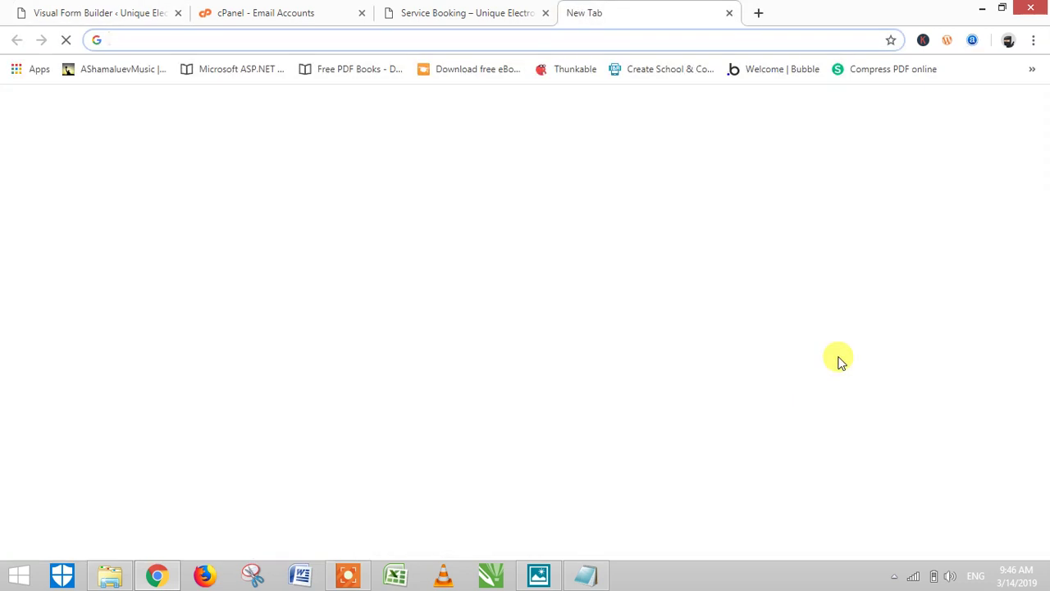
pyautogui.write('you')
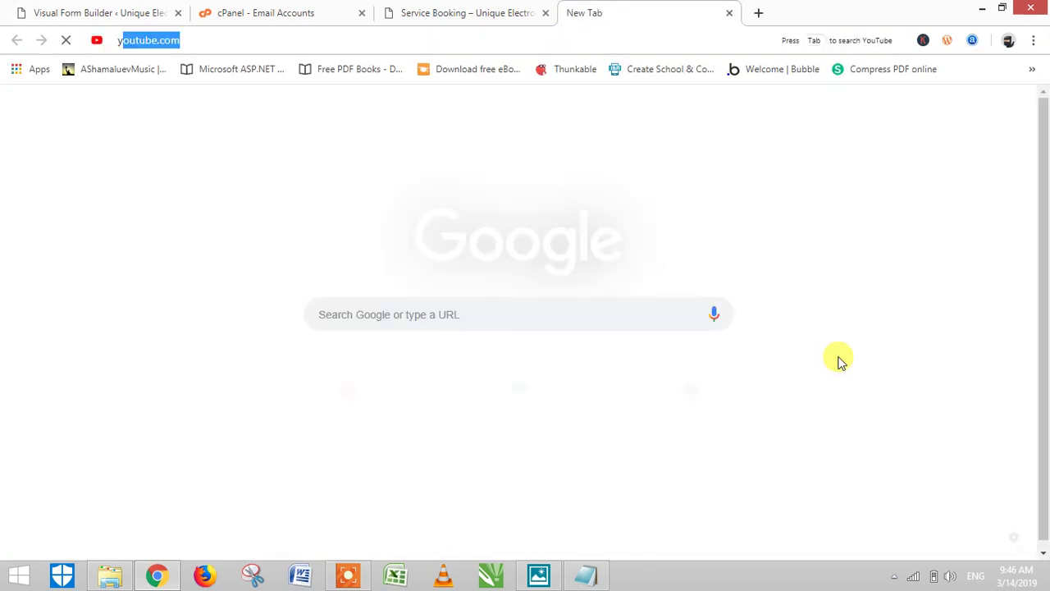
pyautogui.write('tube.com')
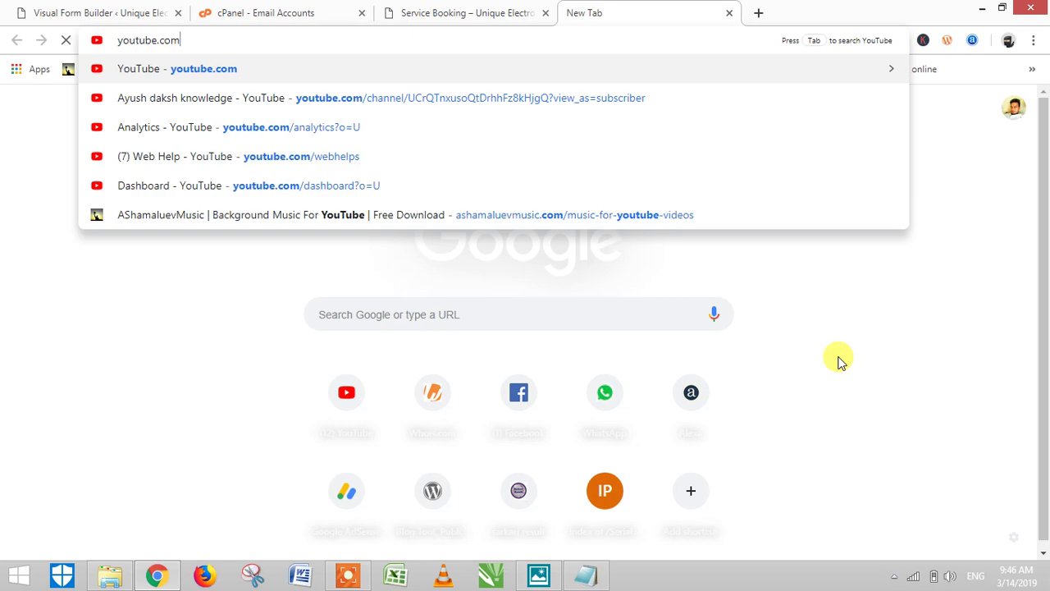
pyautogui.write('/weh')
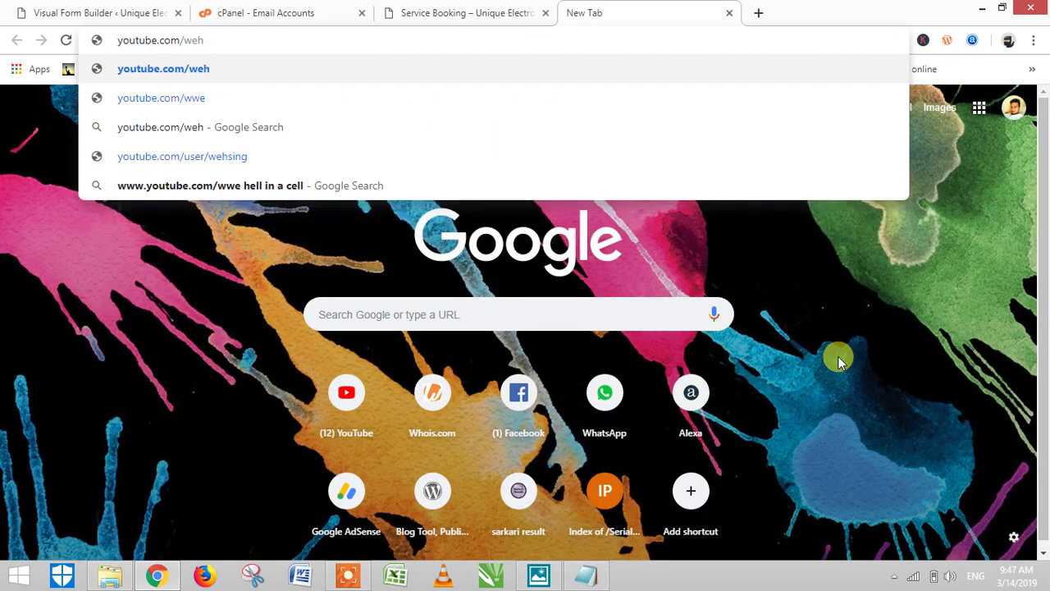
pyautogui.press('BackSpace')
pyautogui.write('bhelps')
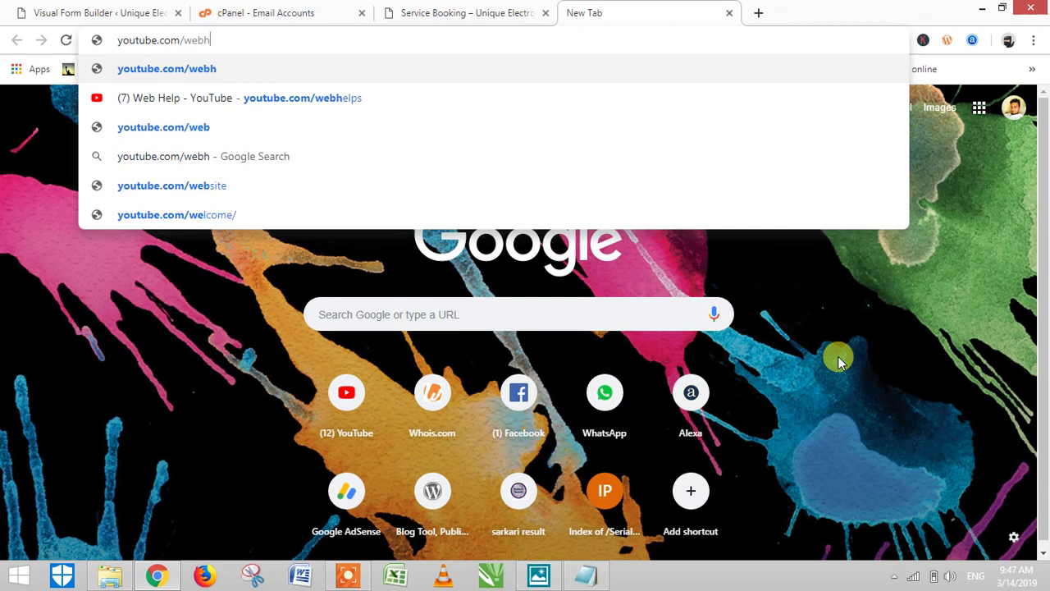
pyautogui.press('Return')
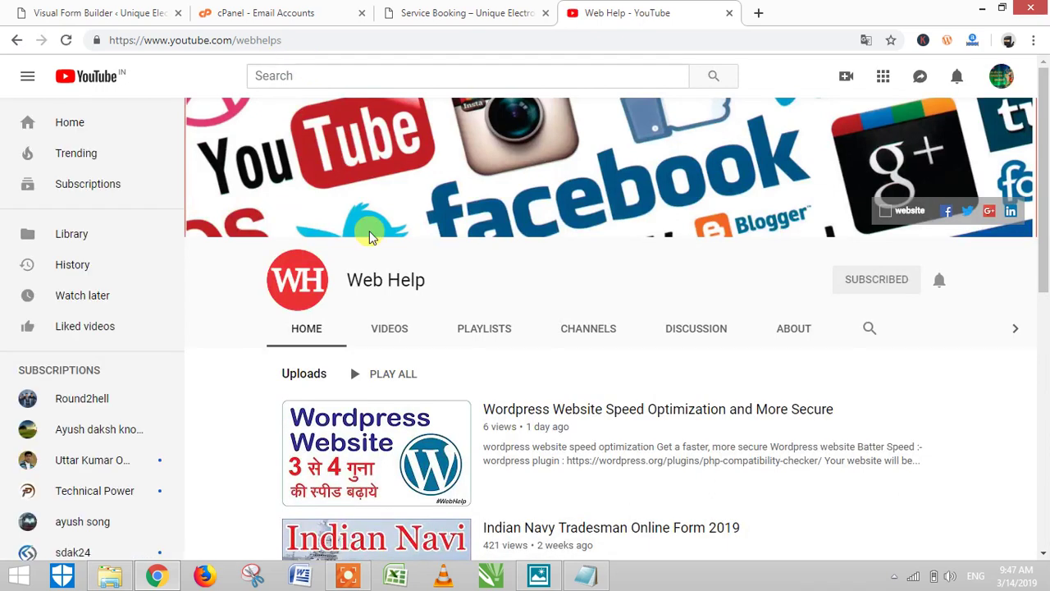
pyautogui.scroll(-1, 342, 285)
pyautogui.scroll(1, 357, 318)
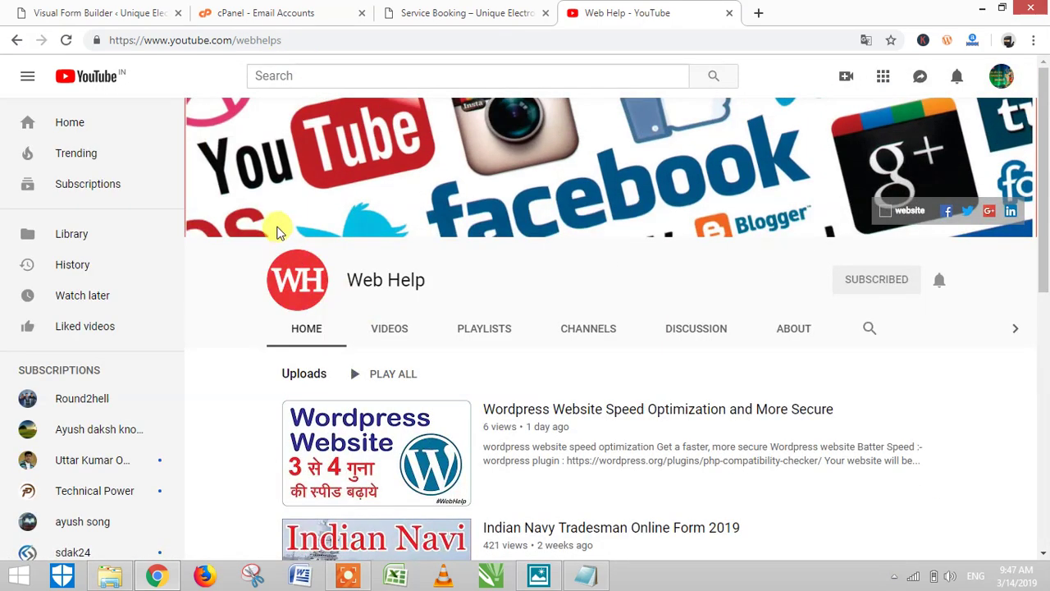